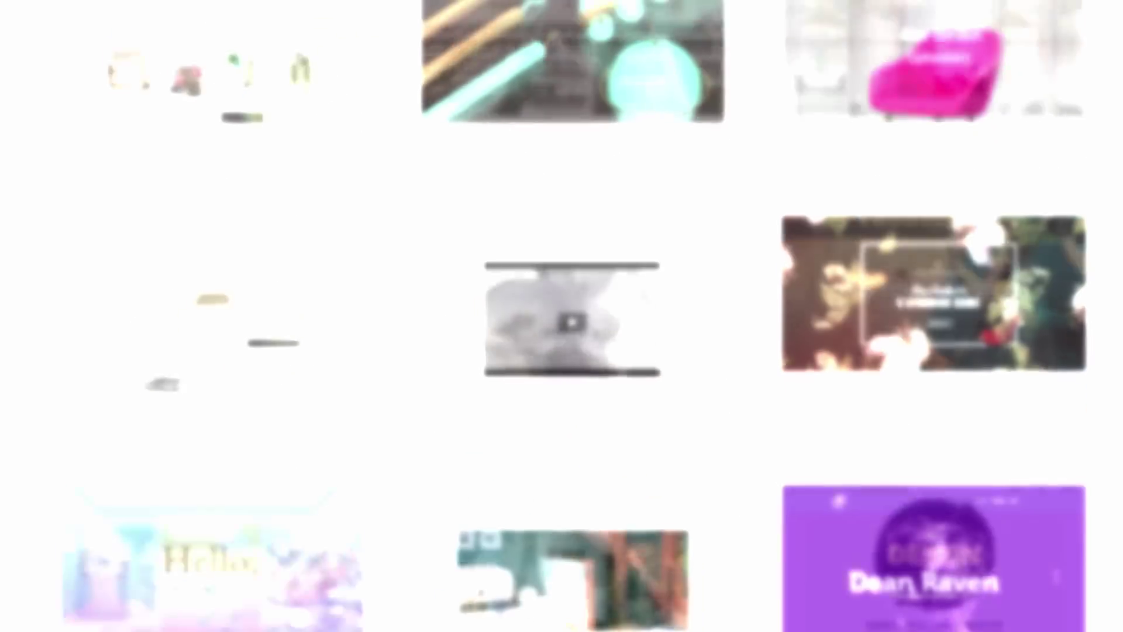
pyautogui.scroll(-4, 562, 316)
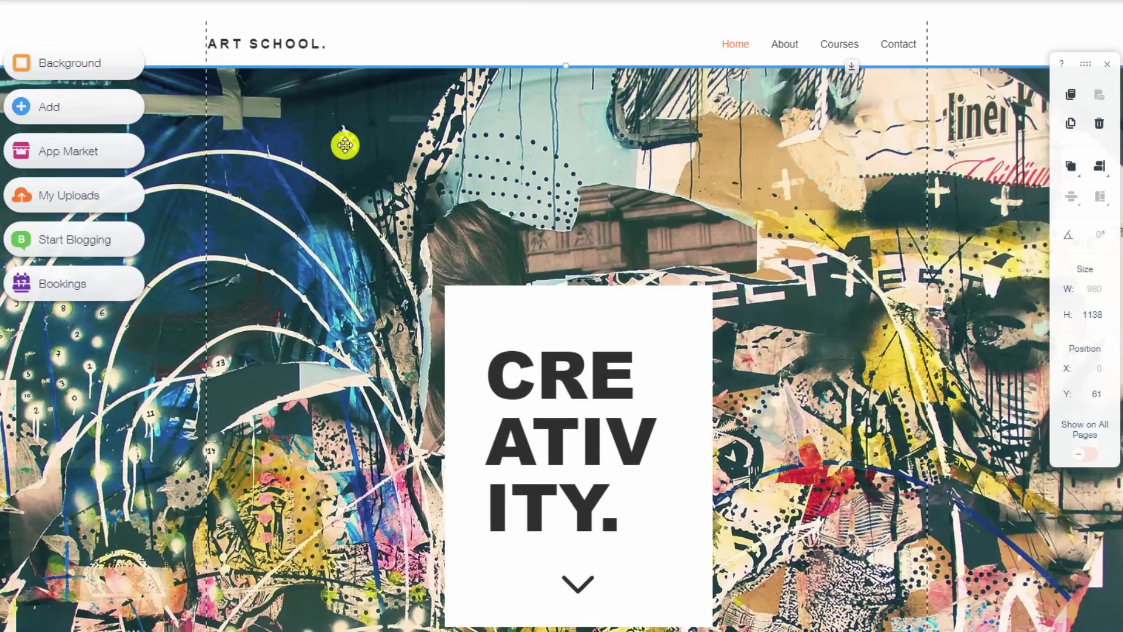
pyautogui.click(349, 138)
pyautogui.click(359, 120)
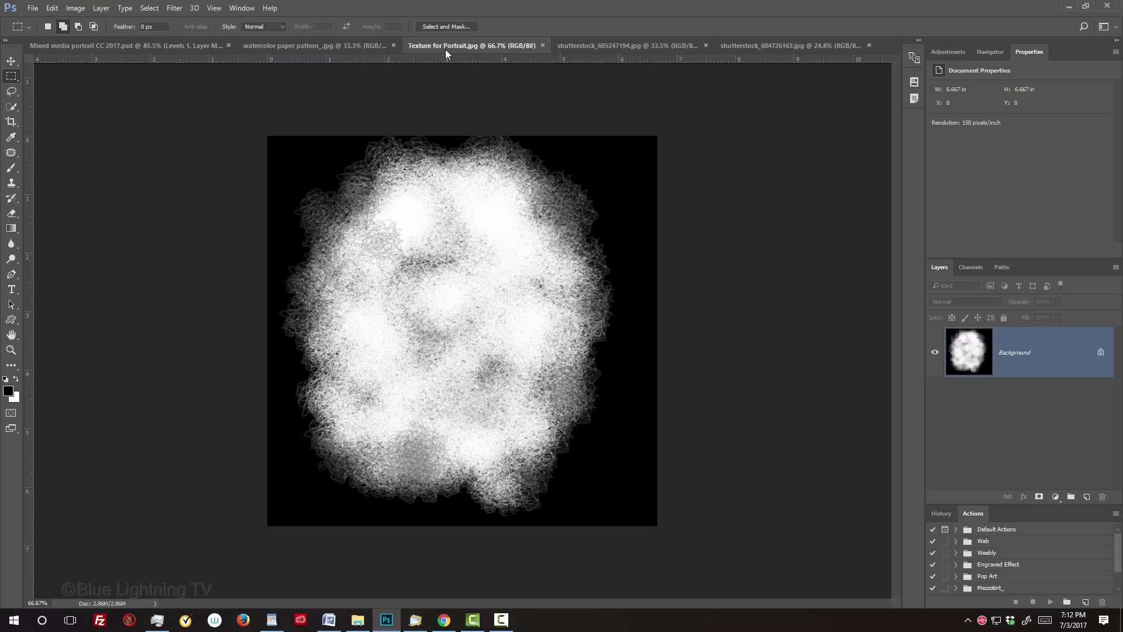
# Step: Define the watercolor paper image as a pattern named "watercolor paper pattern_.jpg"
pyautogui.click(336, 47)
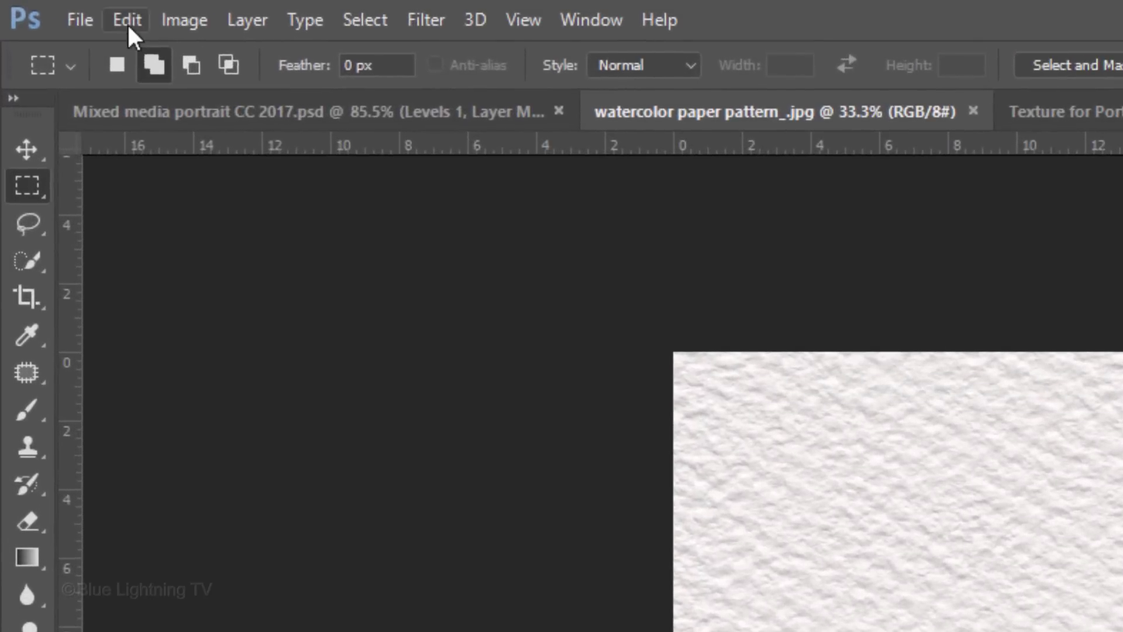
pyautogui.click(127, 21)
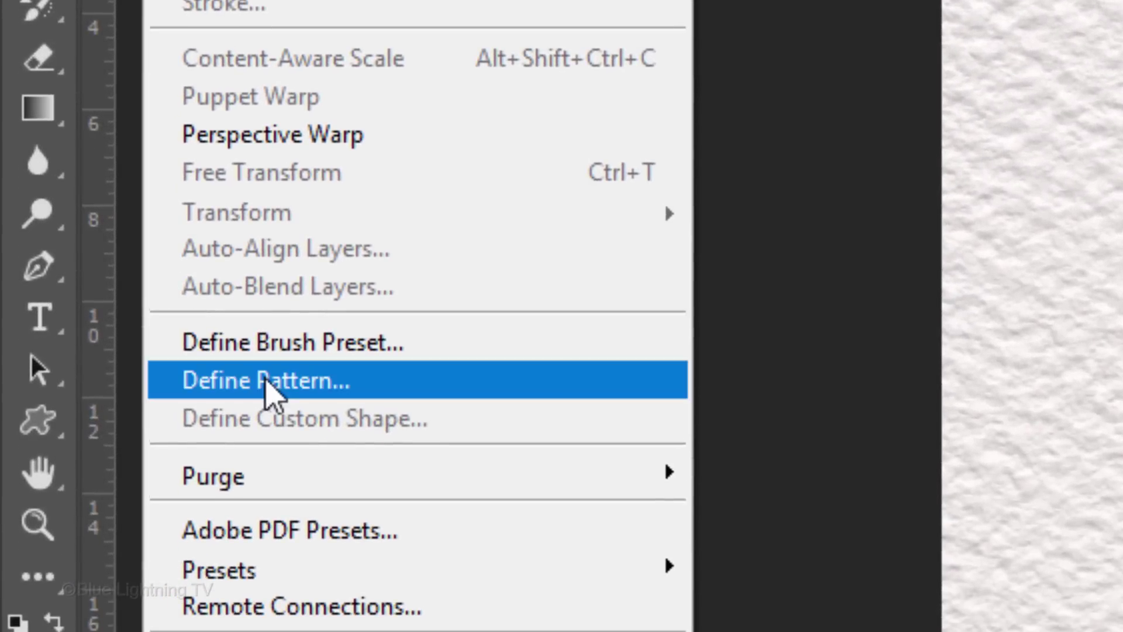
pyautogui.click(266, 380)
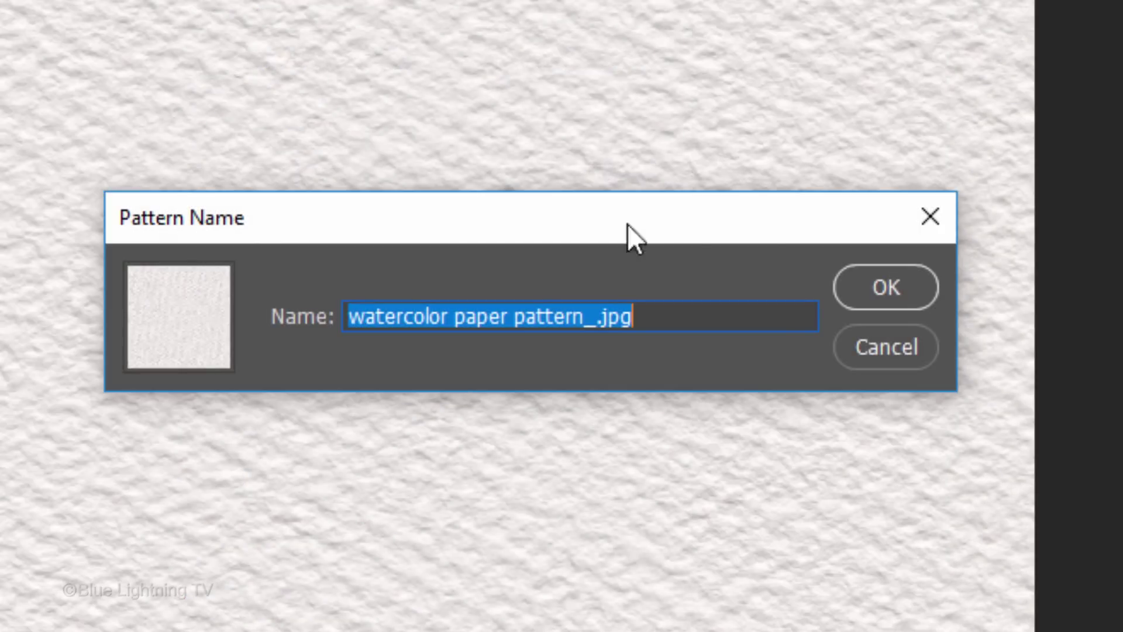
pyautogui.click(888, 287)
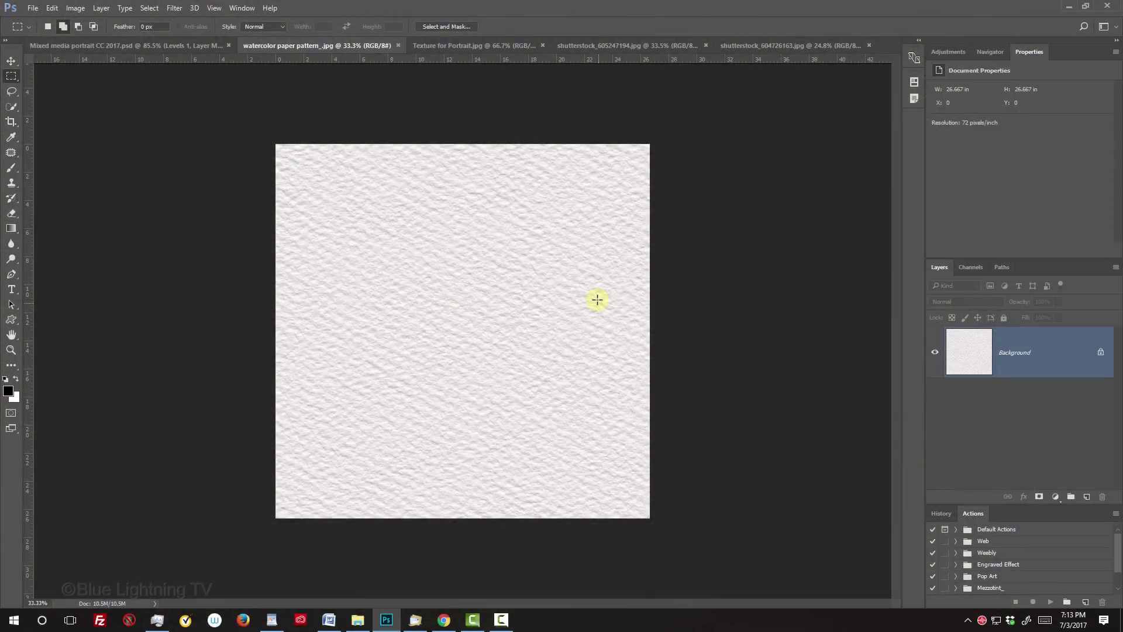
# Step: Unlock the background layer of Texture for Portrait.jpg and hide it
pyautogui.click(469, 48)
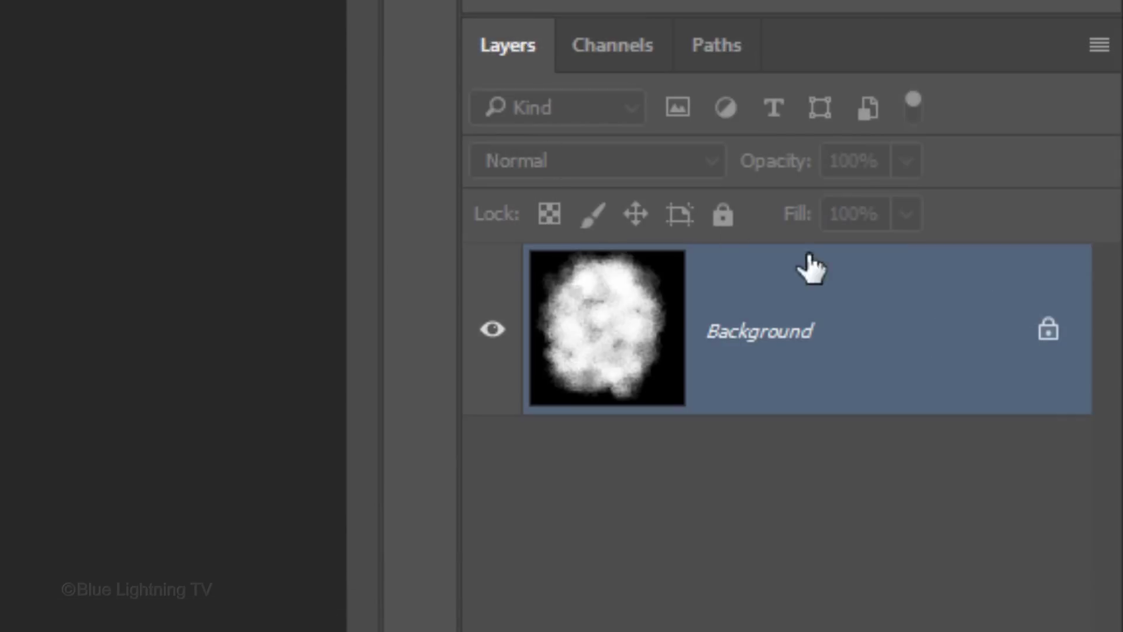
pyautogui.click(1047, 333)
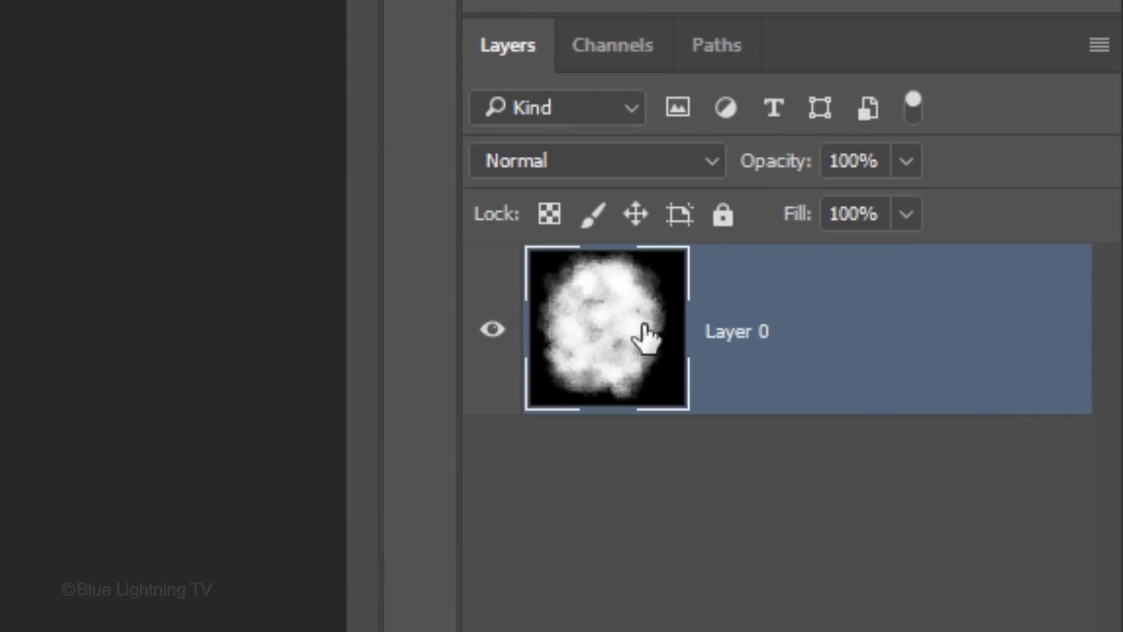
pyautogui.click(492, 333)
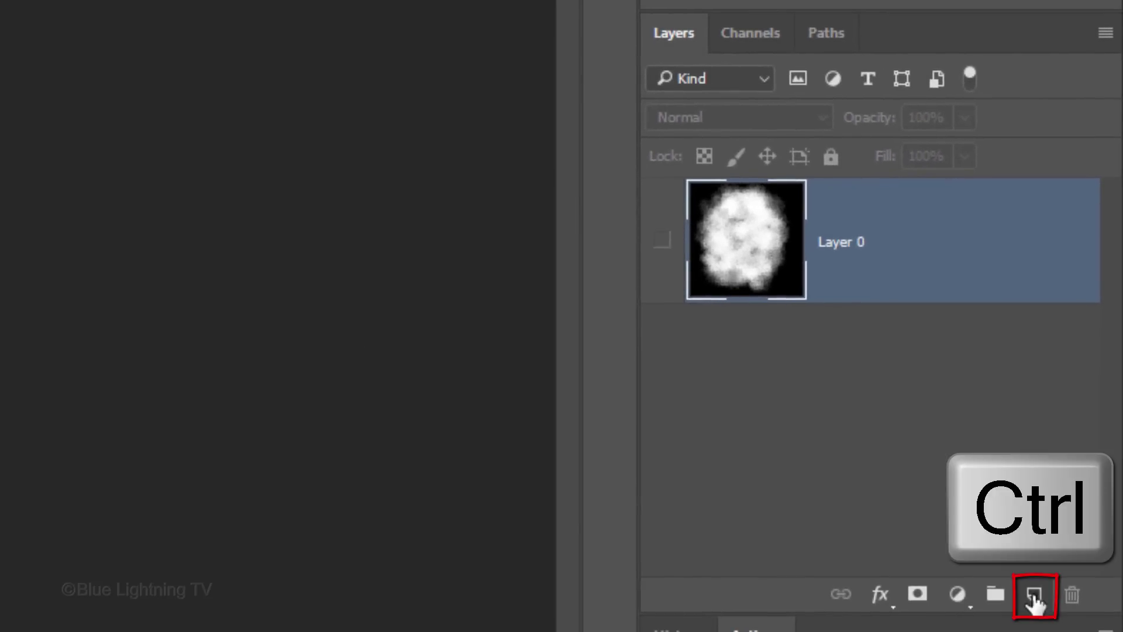
# Step: Create a new layer below the hidden texture layer and fill it with white, using default foreground and background colors
pyautogui.keyDown('ctrl'); pyautogui.click(1033, 596); pyautogui.keyUp('ctrl')
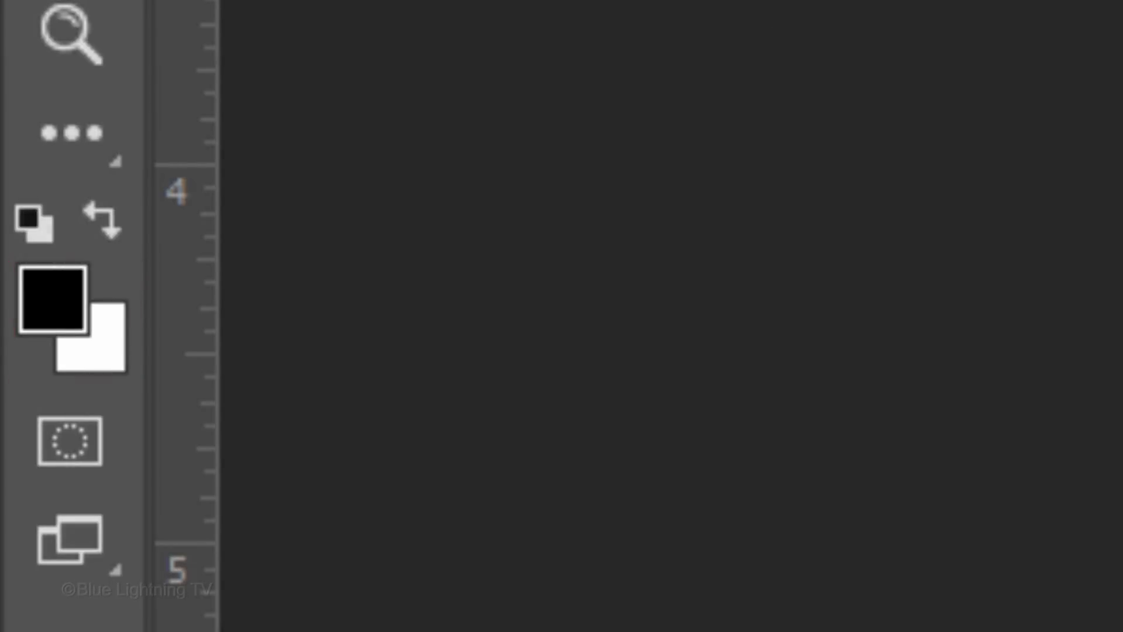
pyautogui.press('d')
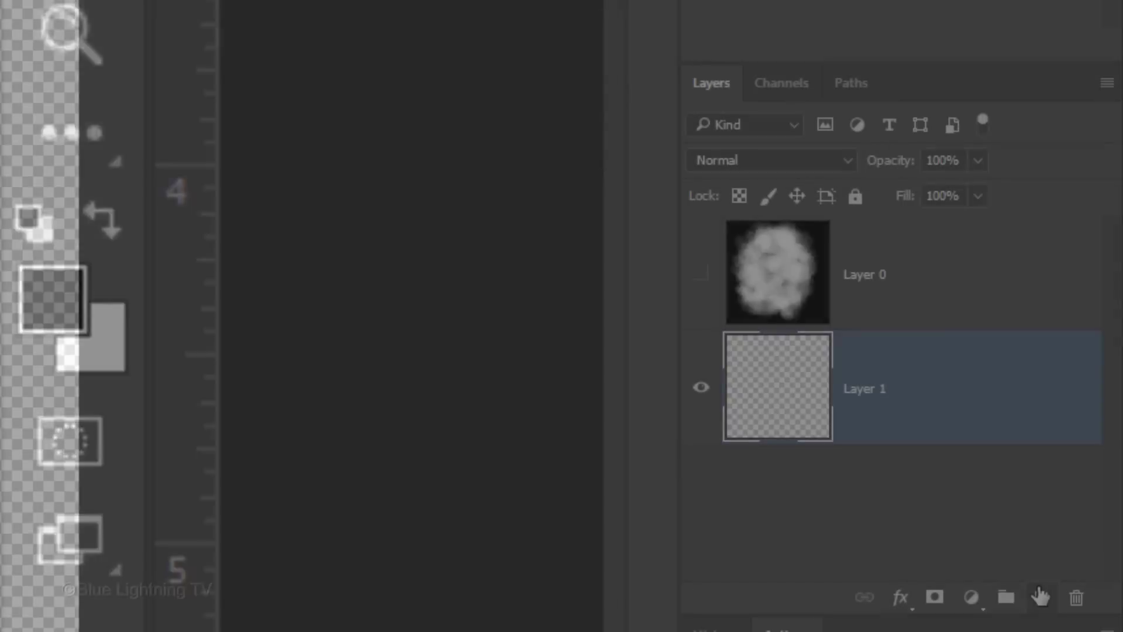
pyautogui.hotkey('ctrl', 'Delete')
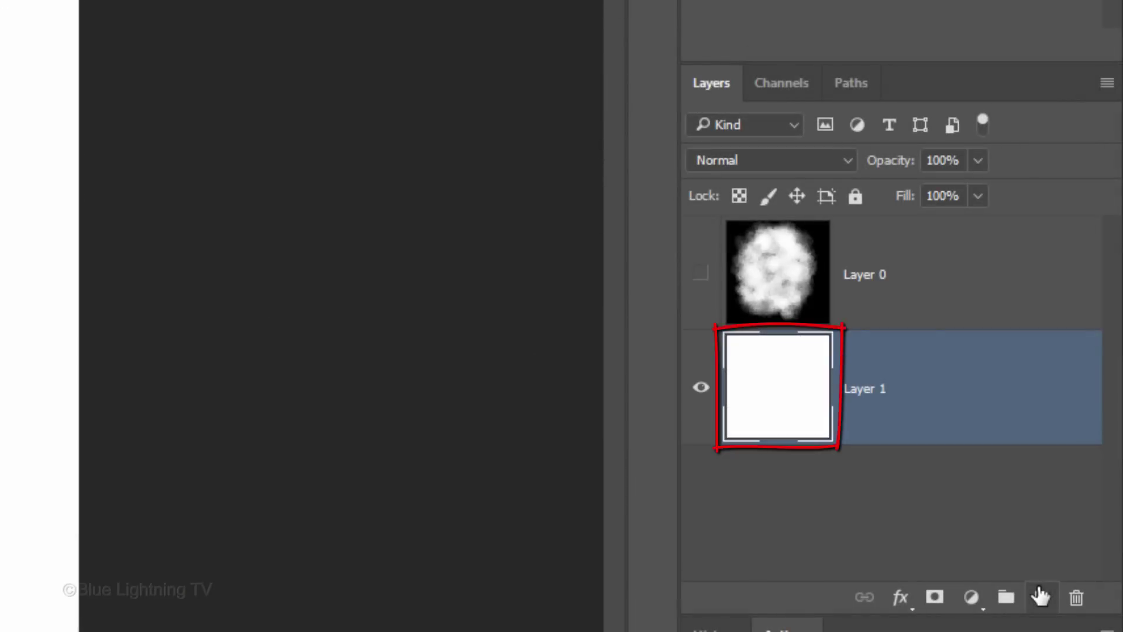
# Step: Add a Gradient Fill layer above the white layer using the black-to-white gradient preset
pyautogui.click(971, 595)
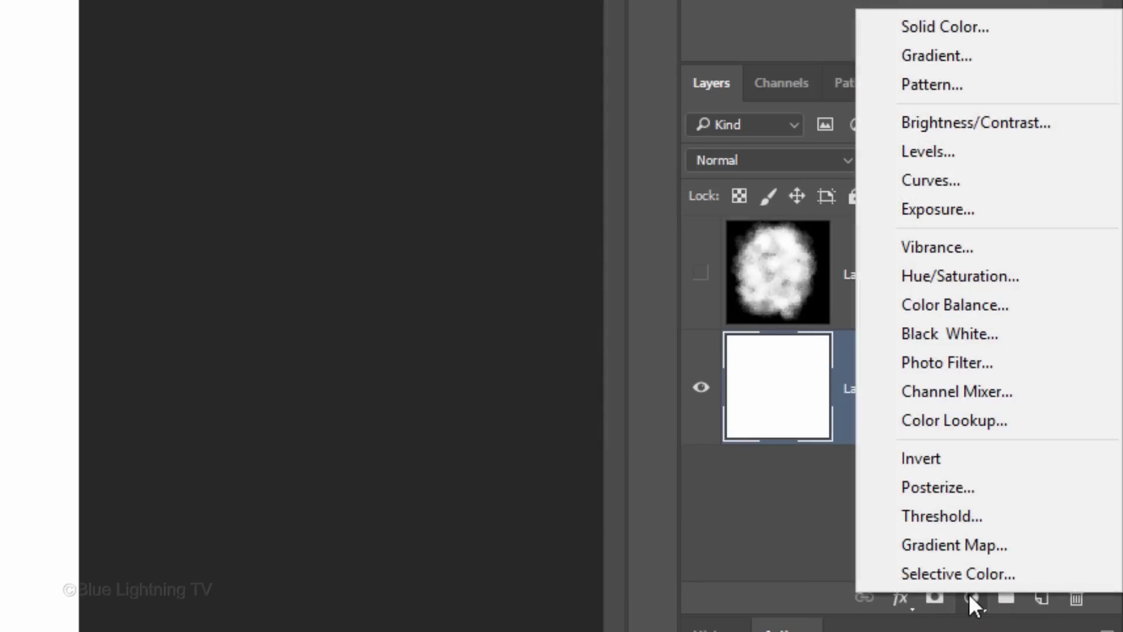
pyautogui.click(961, 54)
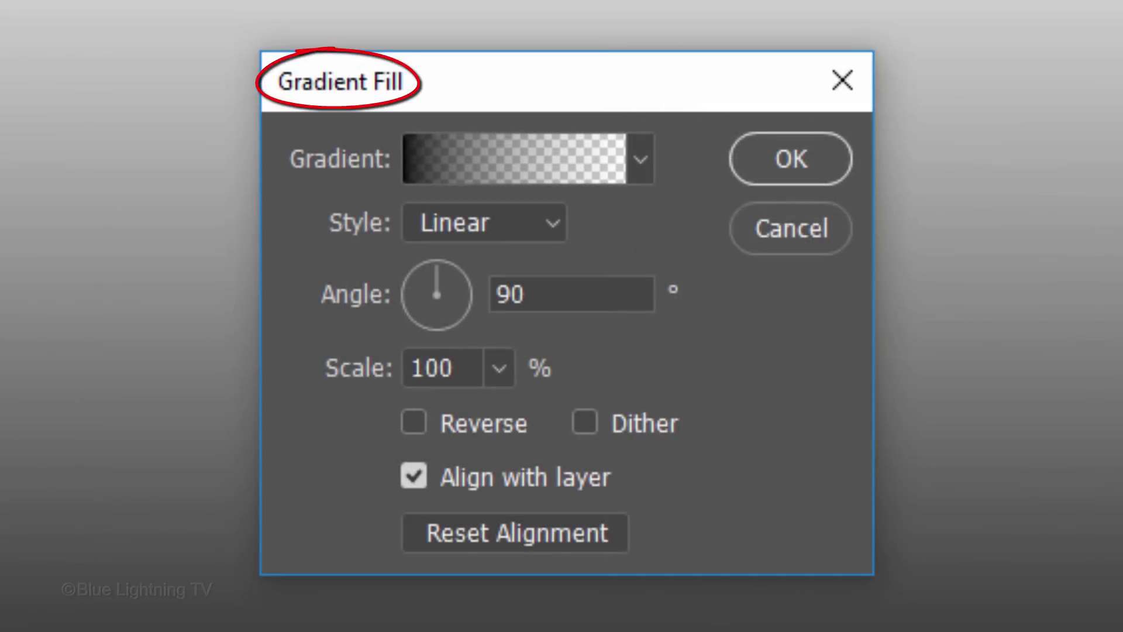
pyautogui.click(641, 159)
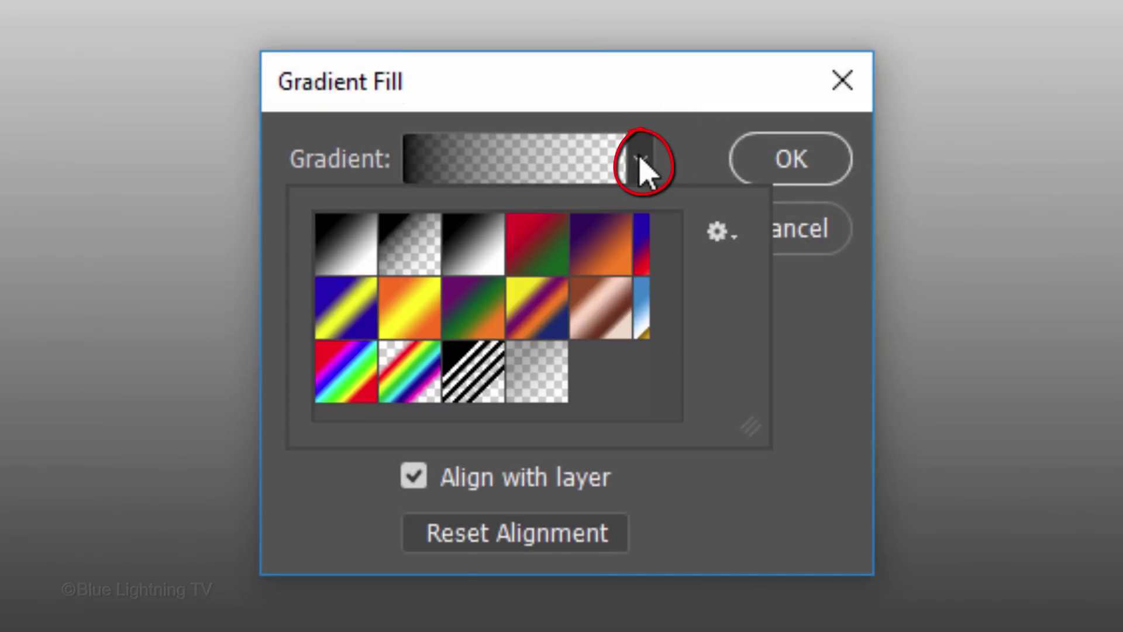
pyautogui.click(472, 249)
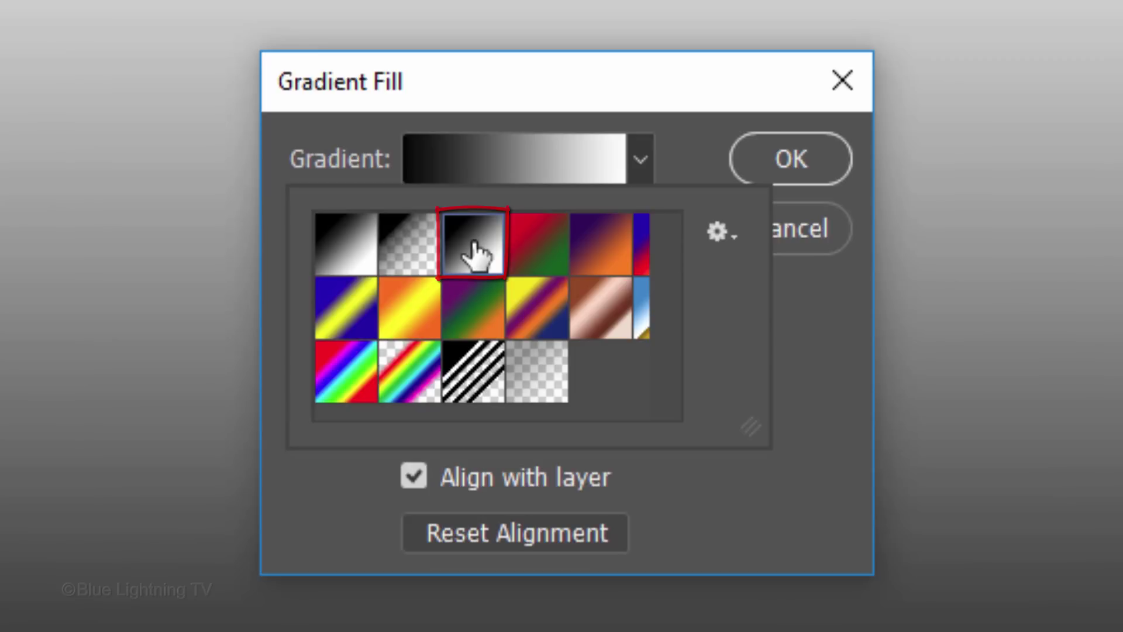
pyautogui.click(813, 323)
# Step: Set the gradient fill's style to Radial and its angle to 0 degrees
pyautogui.click(552, 223)
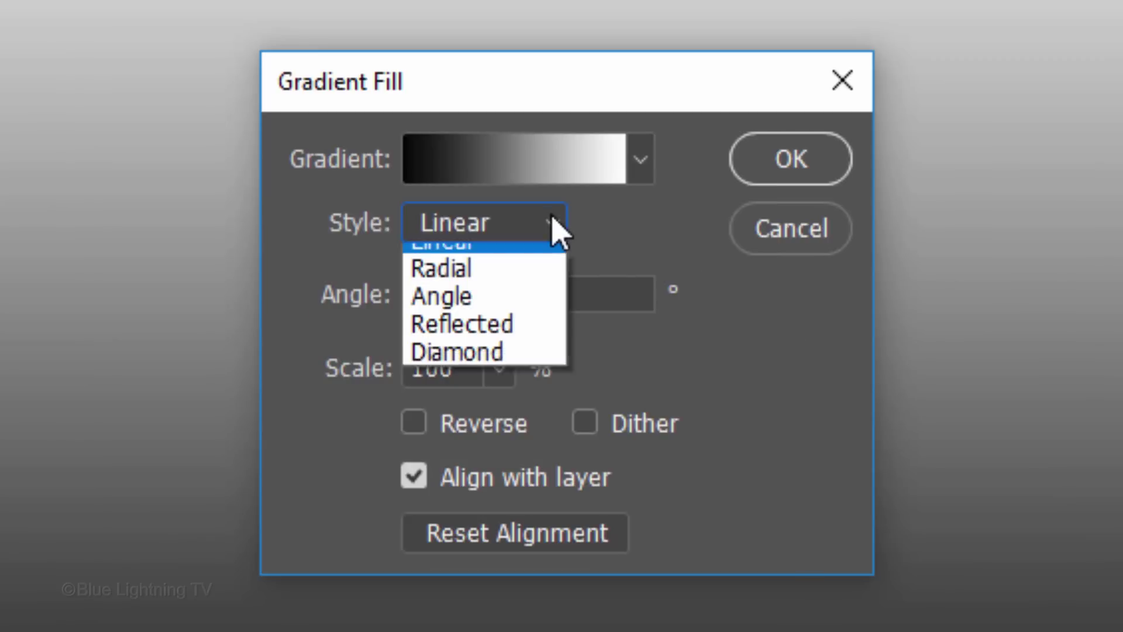
pyautogui.click(547, 295)
pyautogui.click(544, 294)
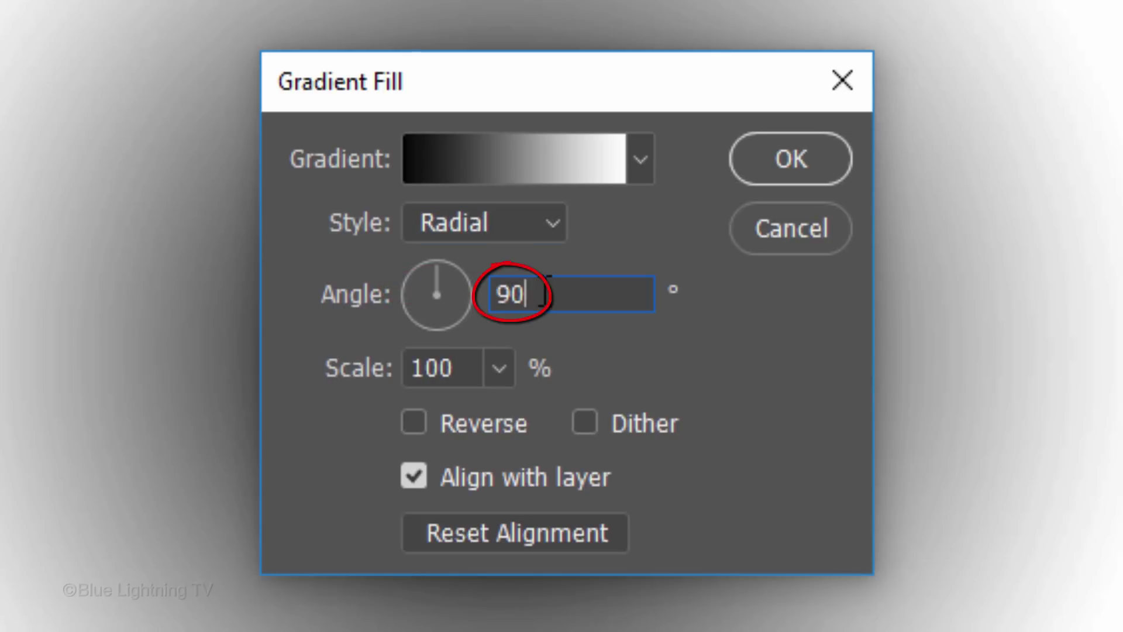
pyautogui.press('BackSpace')
pyautogui.press('BackSpace')
pyautogui.write('0')
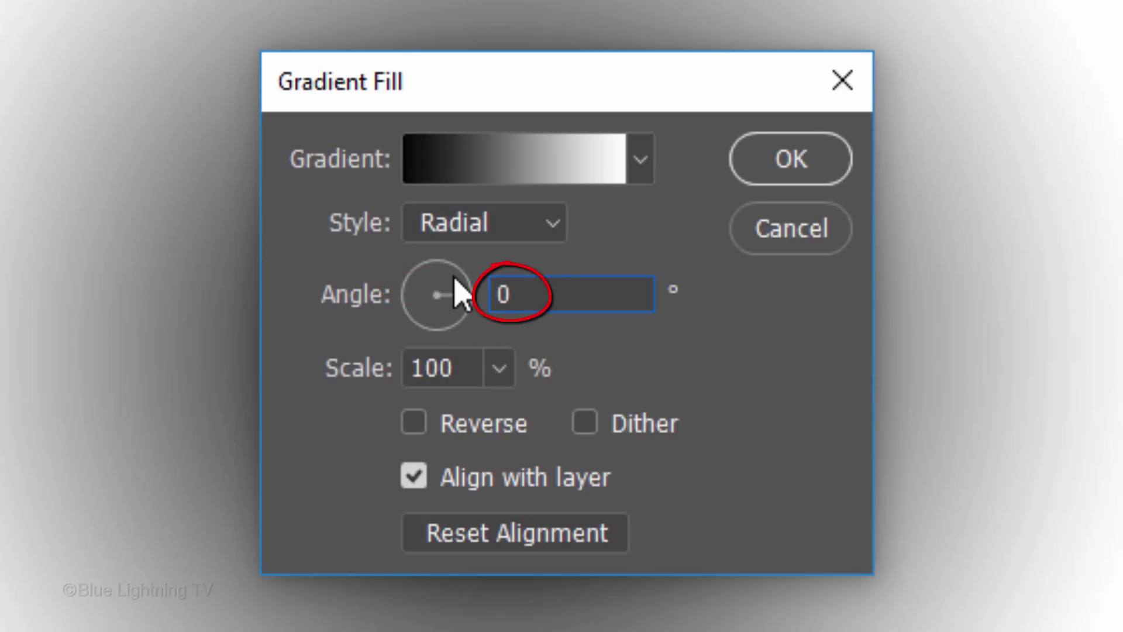
# Step: Set the gradient fill's scale to 250%, reverse the gradient, and apply the fill
pyautogui.doubleClick(469, 364)
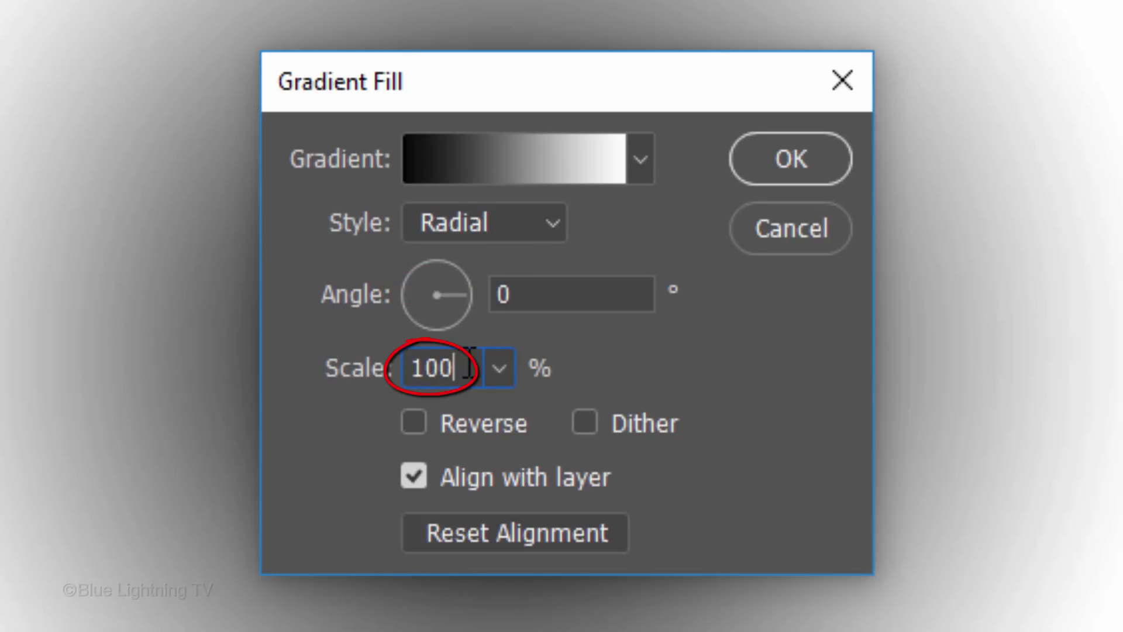
pyautogui.write('250')
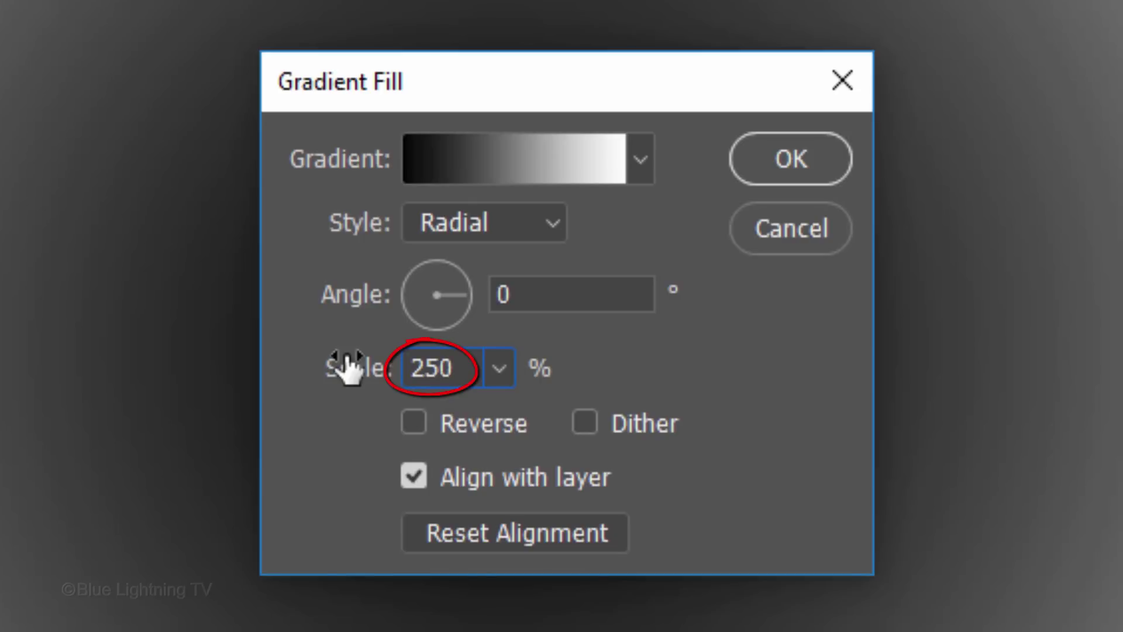
pyautogui.click(414, 424)
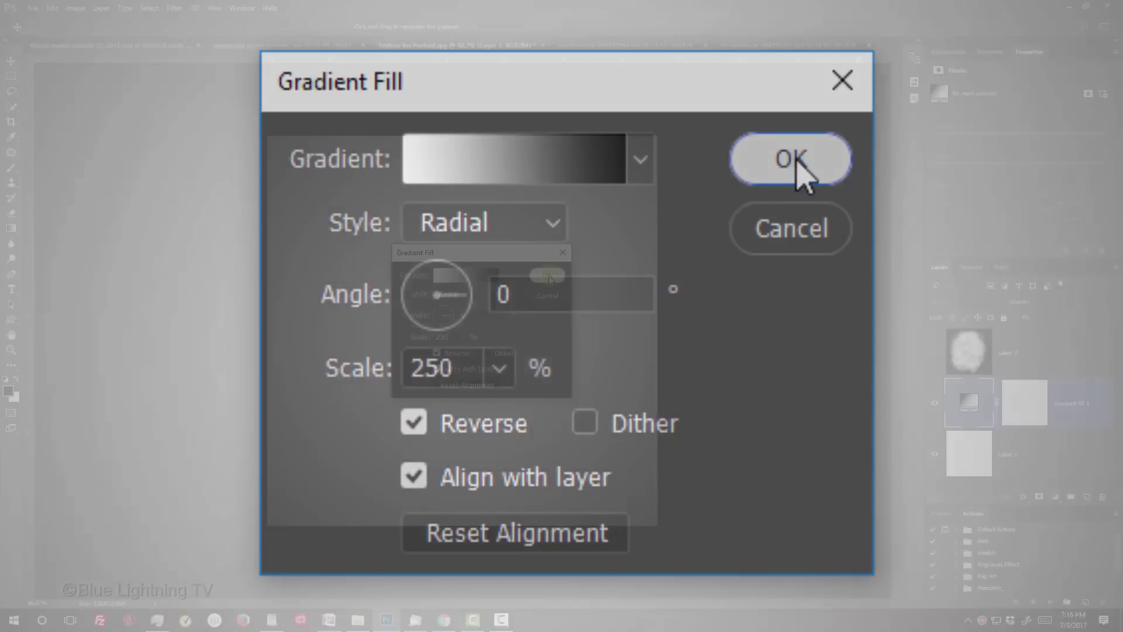
pyautogui.click(797, 163)
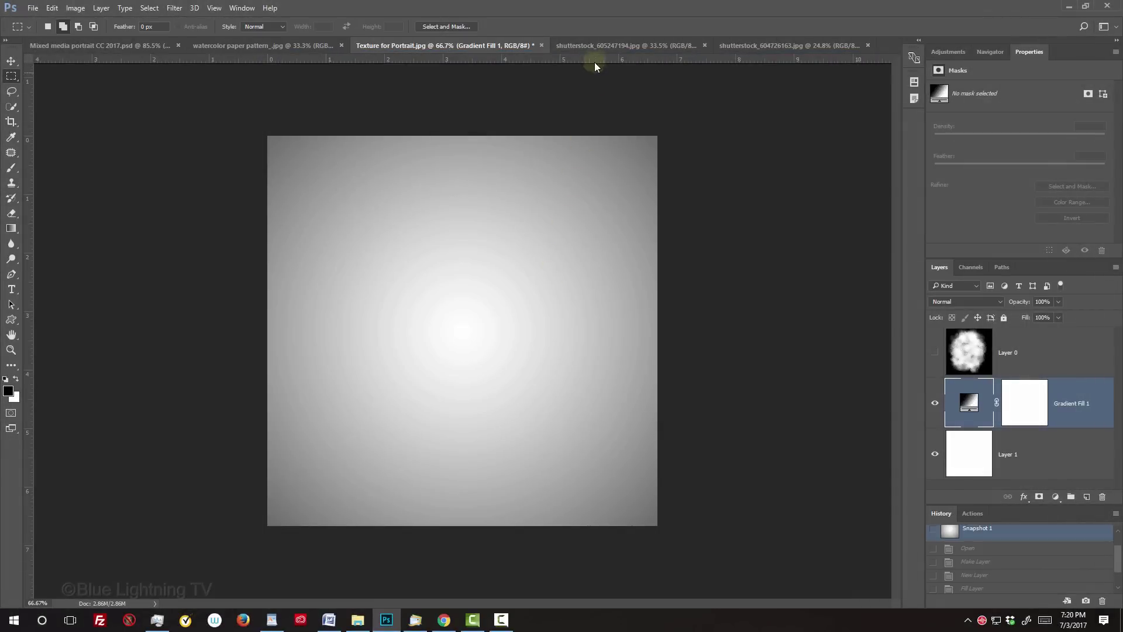
# Step: Convert the portrait photo in shutterstock_605247194.jpg to a Smart Object
pyautogui.click(598, 45)
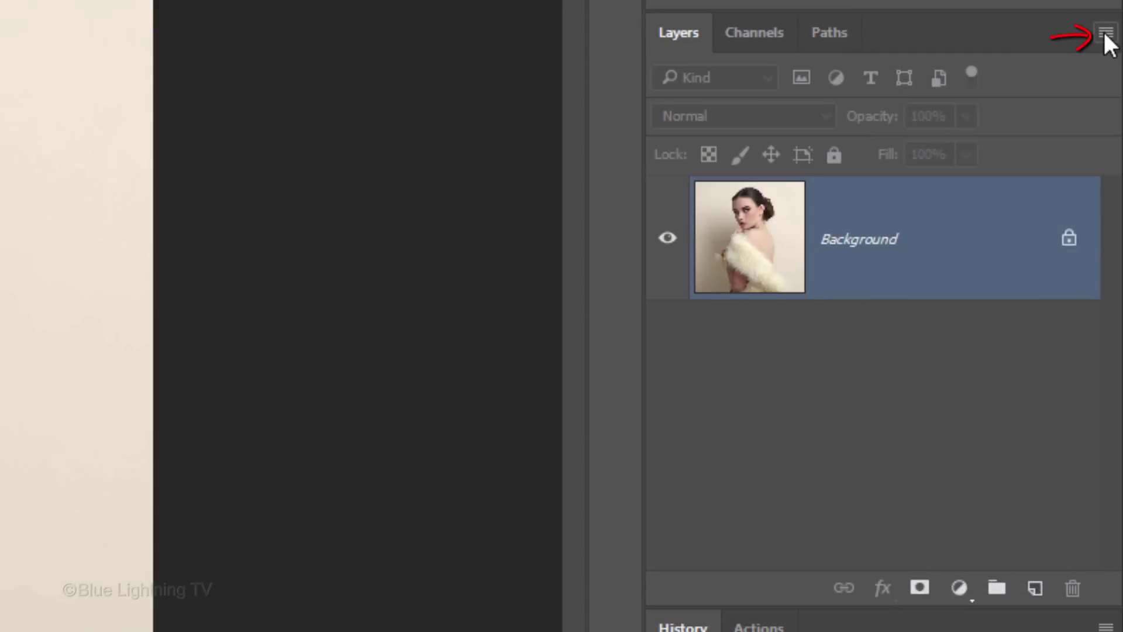
pyautogui.click(1105, 32)
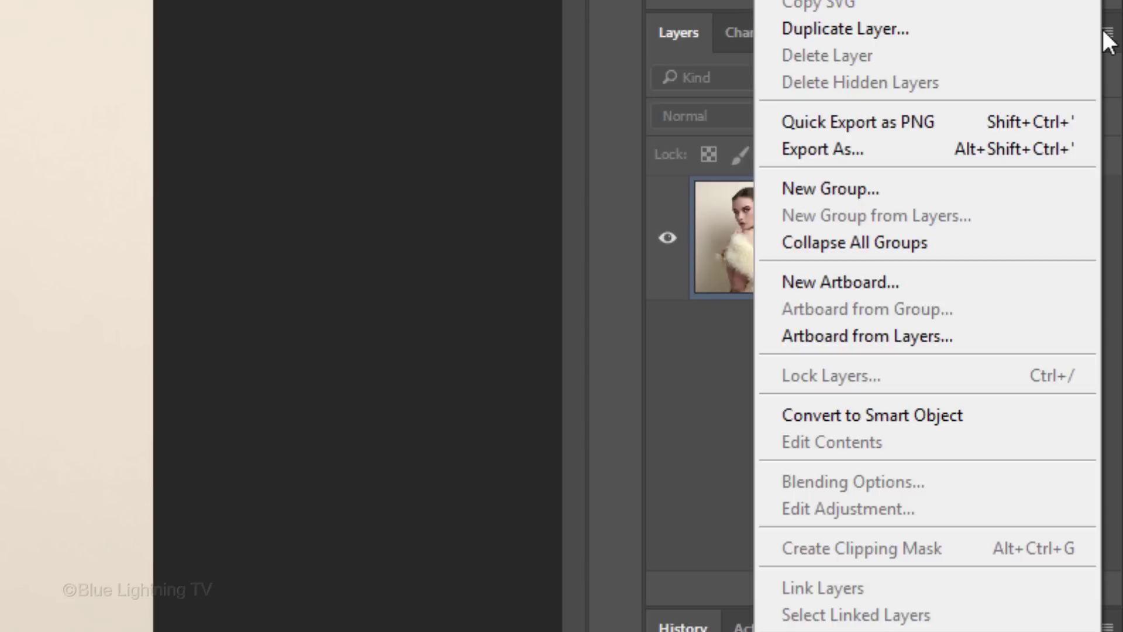
pyautogui.click(953, 422)
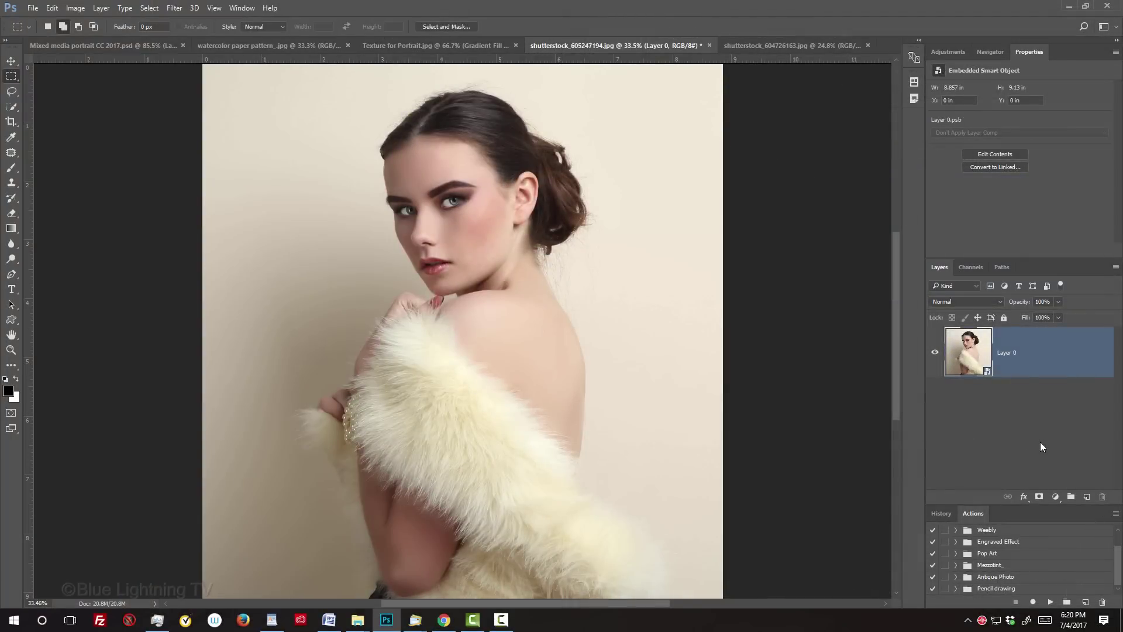
# Step: Copy the portrait Smart Object onto the Texture for Portrait.jpg canvas with the Move tool
pyautogui.press('v')
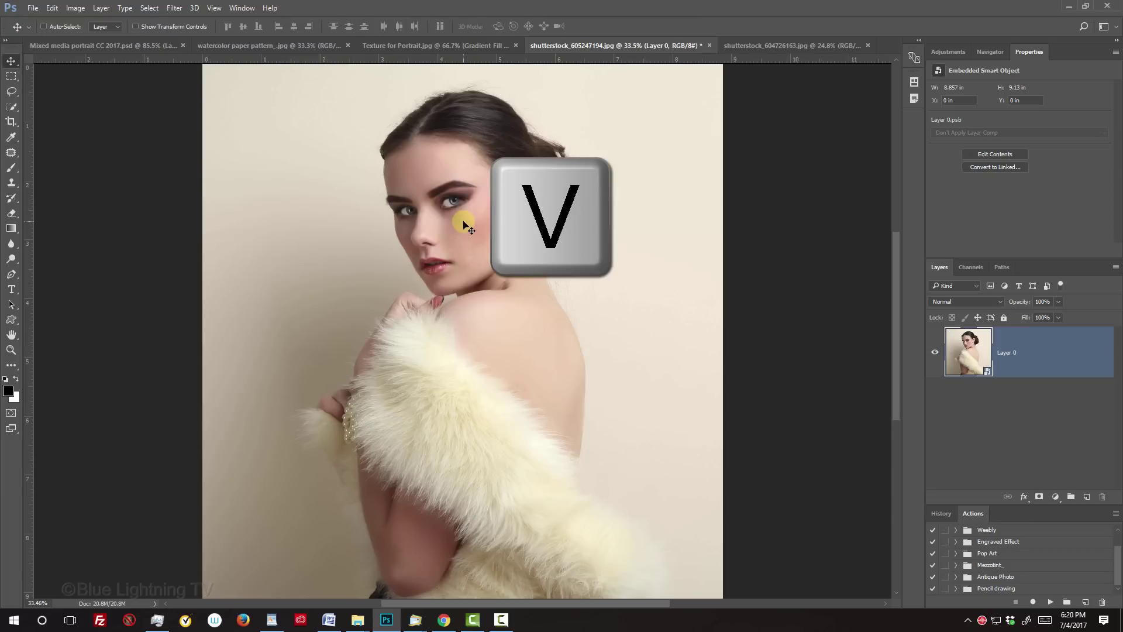
pyautogui.moveTo(465, 225); pyautogui.dragTo(475, 46)
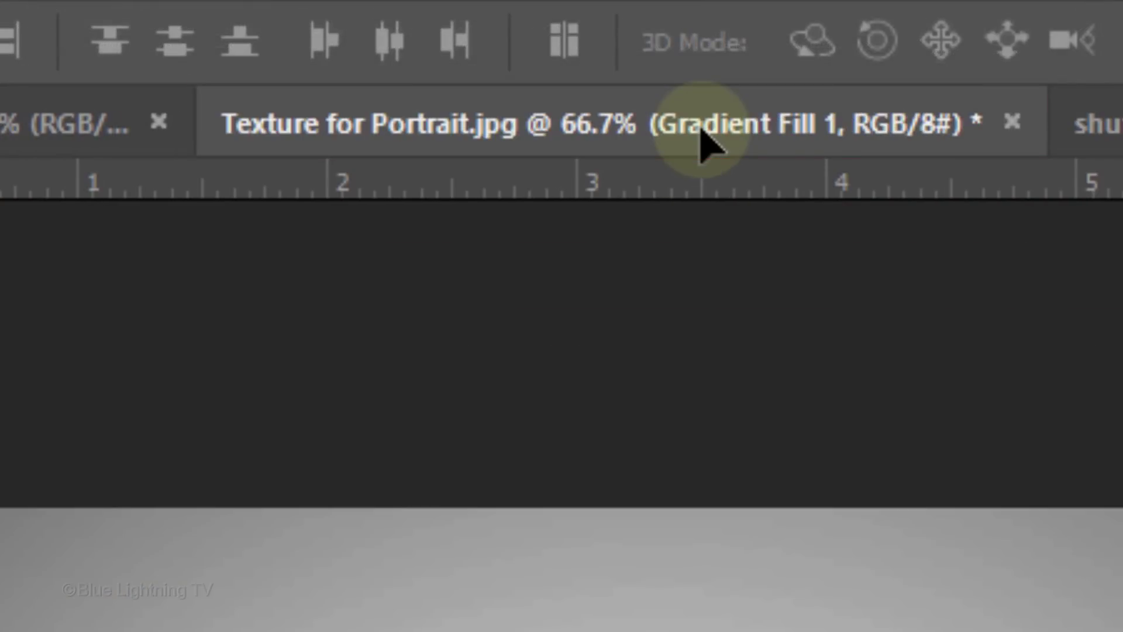
pyautogui.moveTo(705, 143); pyautogui.dragTo(457, 310)
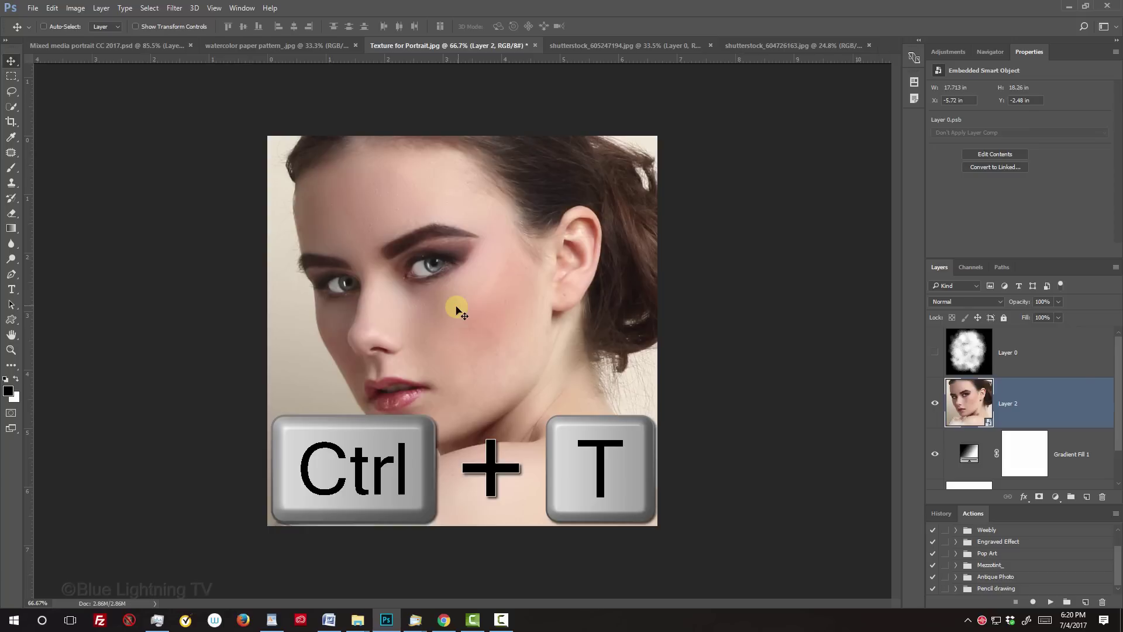
# Step: Scale the portrait Smart Object down proportionally to about 15.07 by 15.45 inches and position the head and shoulders within the canvas
pyautogui.hotkey('ctrl', 't')
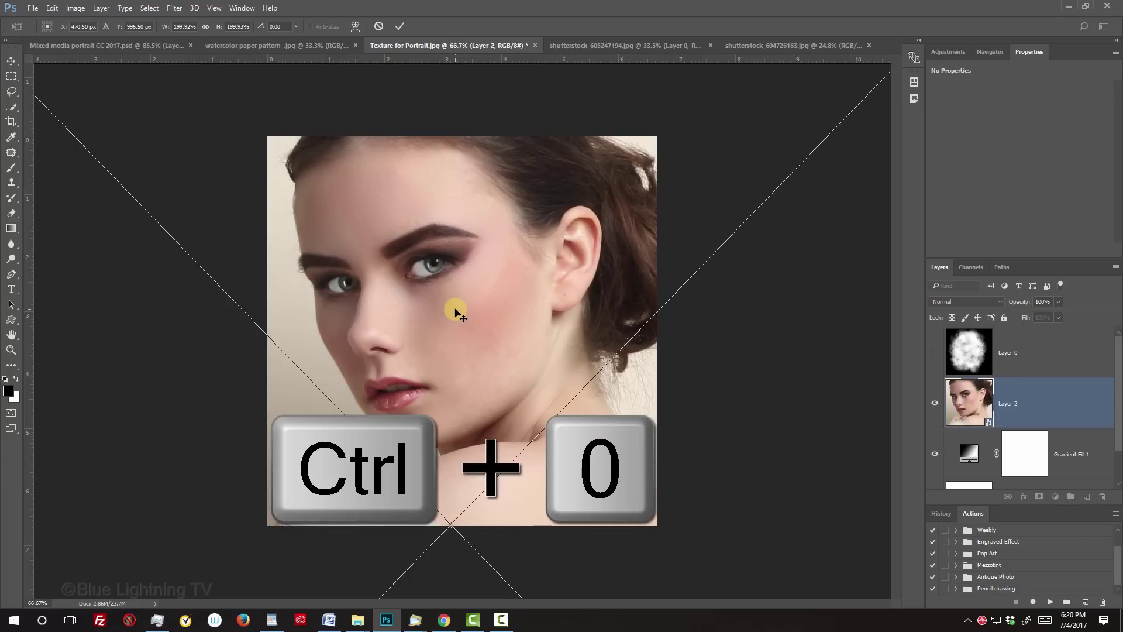
pyautogui.hotkey('ctrl', '0')
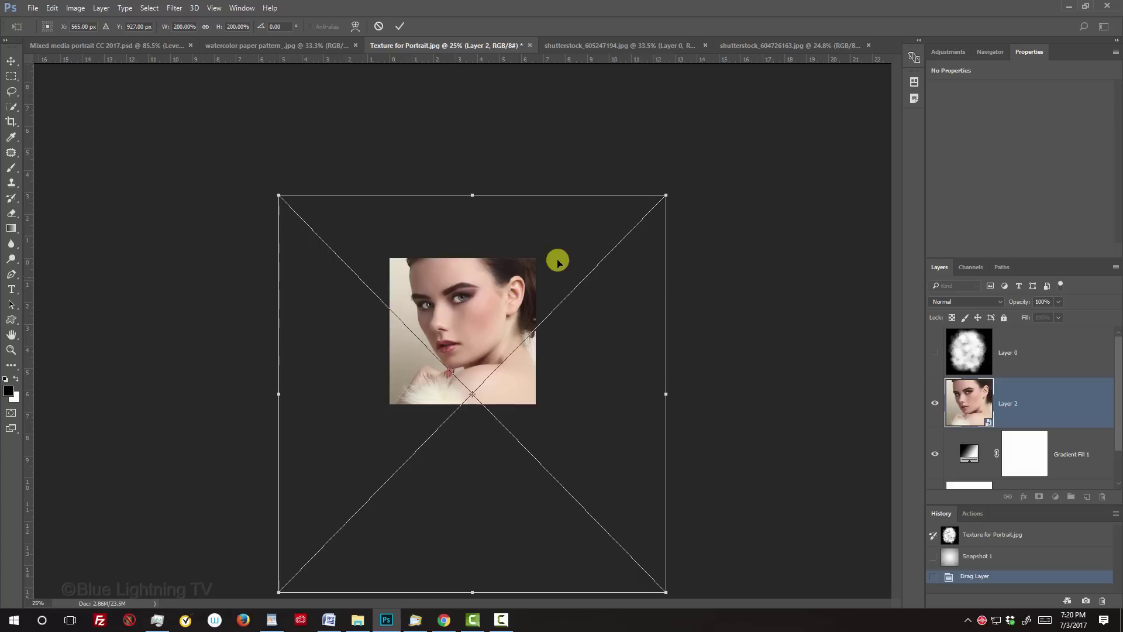
pyautogui.click(669, 193)
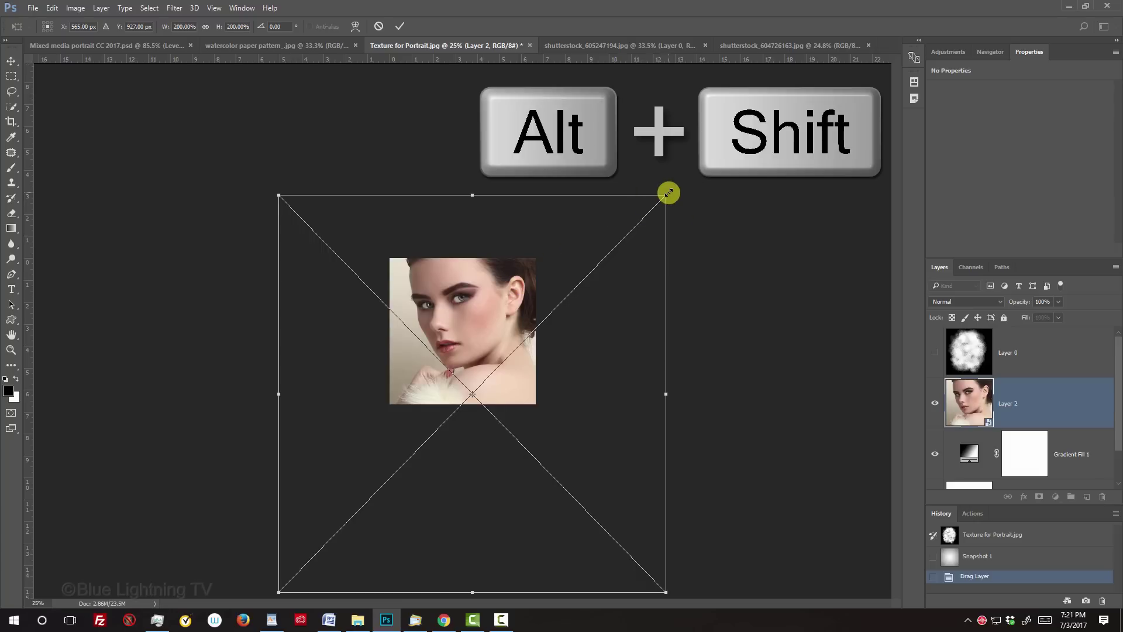
pyautogui.moveTo(642, 220)
pyautogui.mouseDown()
pyautogui.moveTo(584, 271)
pyautogui.moveTo(644, 229)
pyautogui.mouseUp()
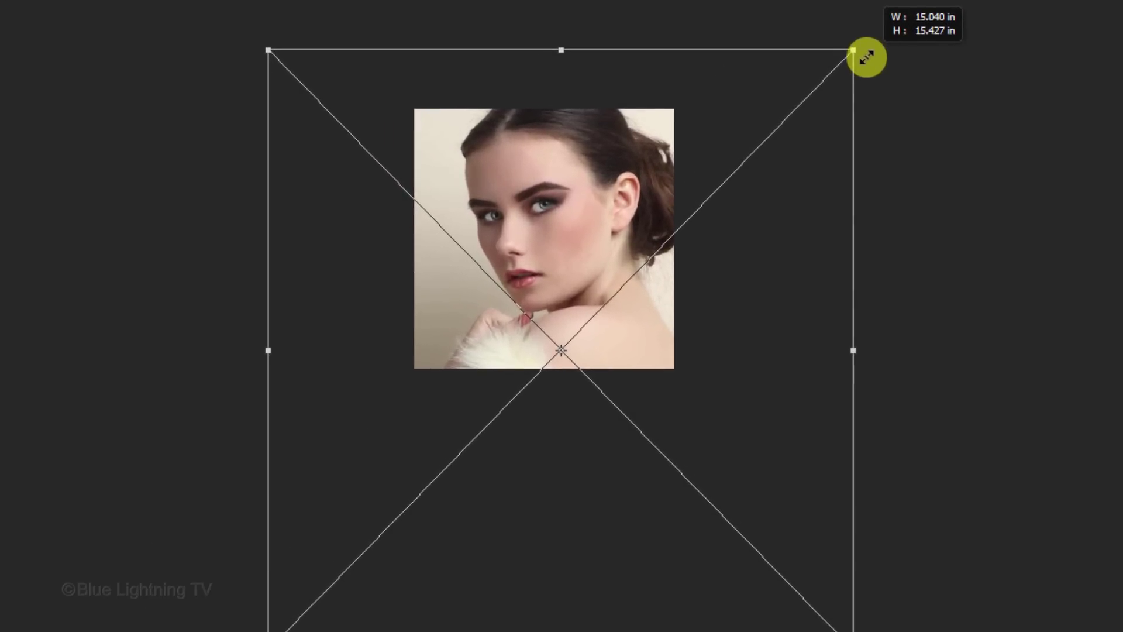
pyautogui.moveTo(866, 57); pyautogui.dragTo(867, 56)
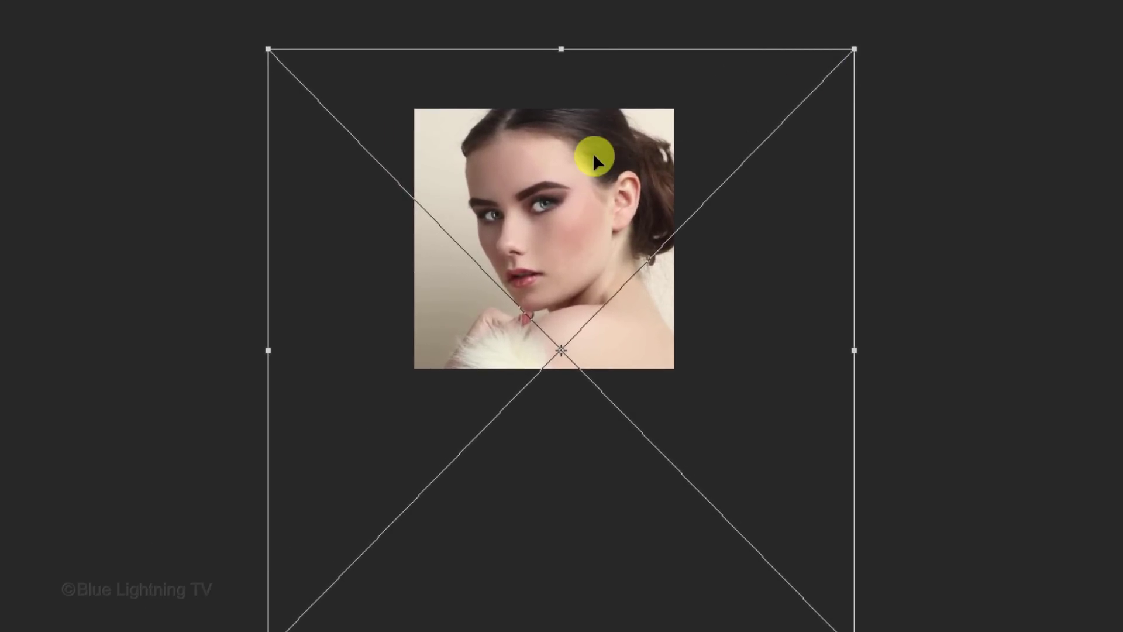
pyautogui.moveTo(593, 152); pyautogui.dragTo(579, 156)
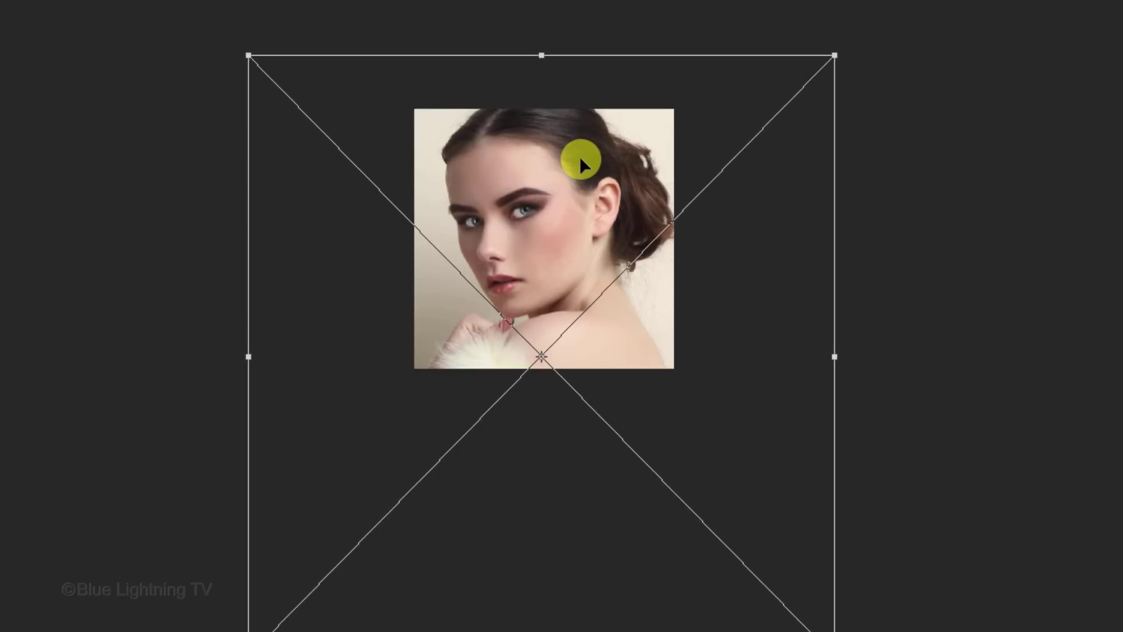
pyautogui.press('Return')
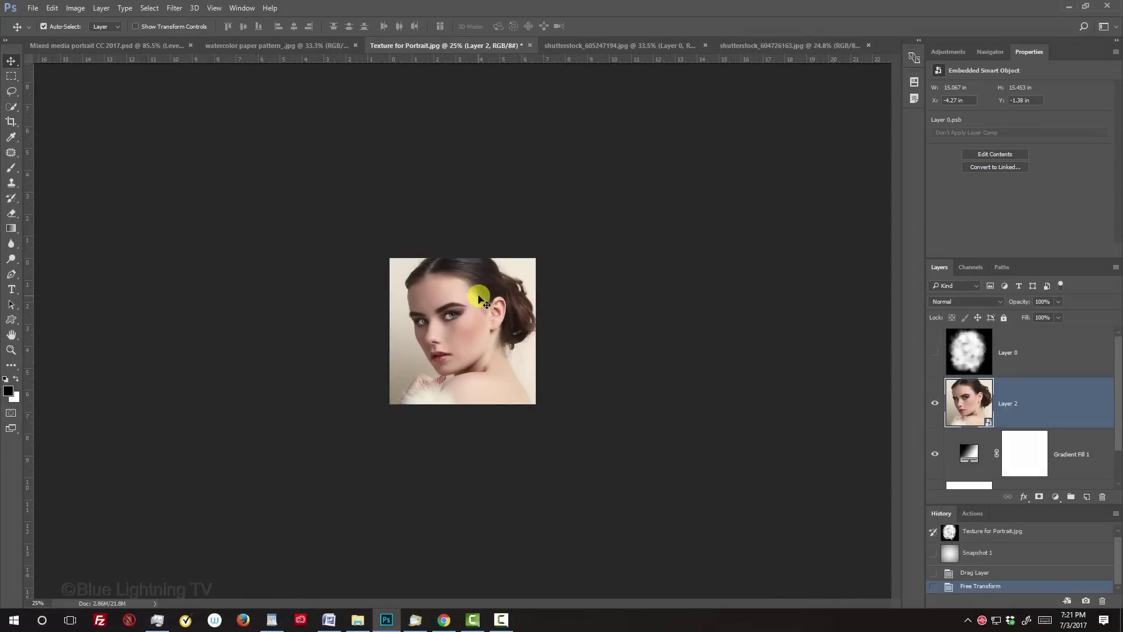
pyautogui.hotkey('ctrl', '0')
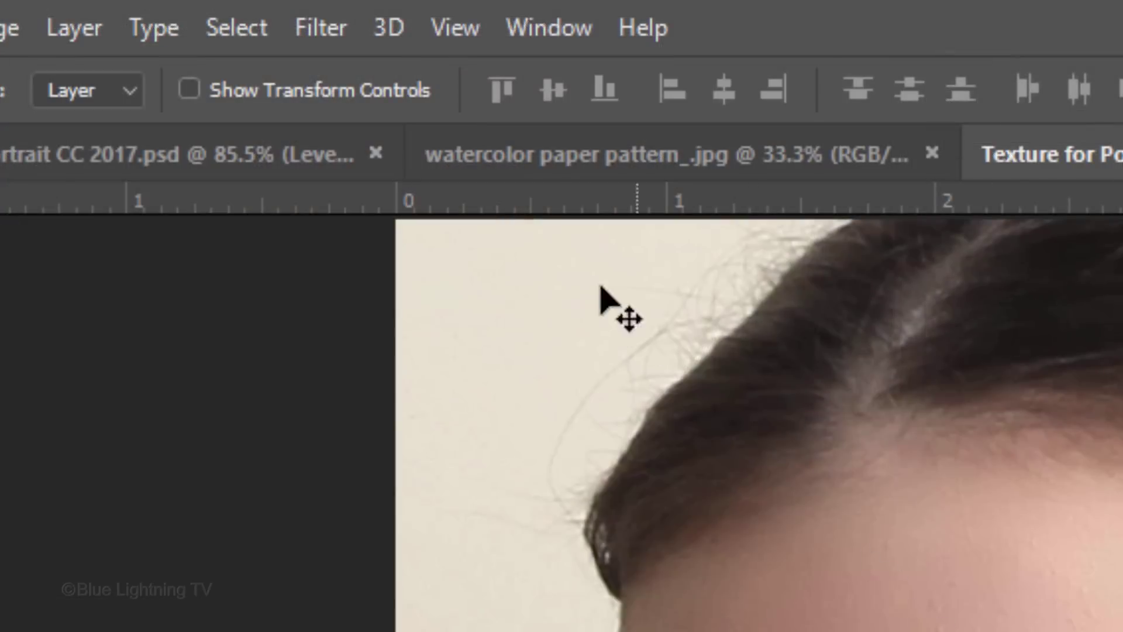
# Step: Apply the Filter Gallery's Crosshatch brush stroke to the portrait with Stroke Length 10, Sharpness 15 and Strength 1
pyautogui.click(318, 32)
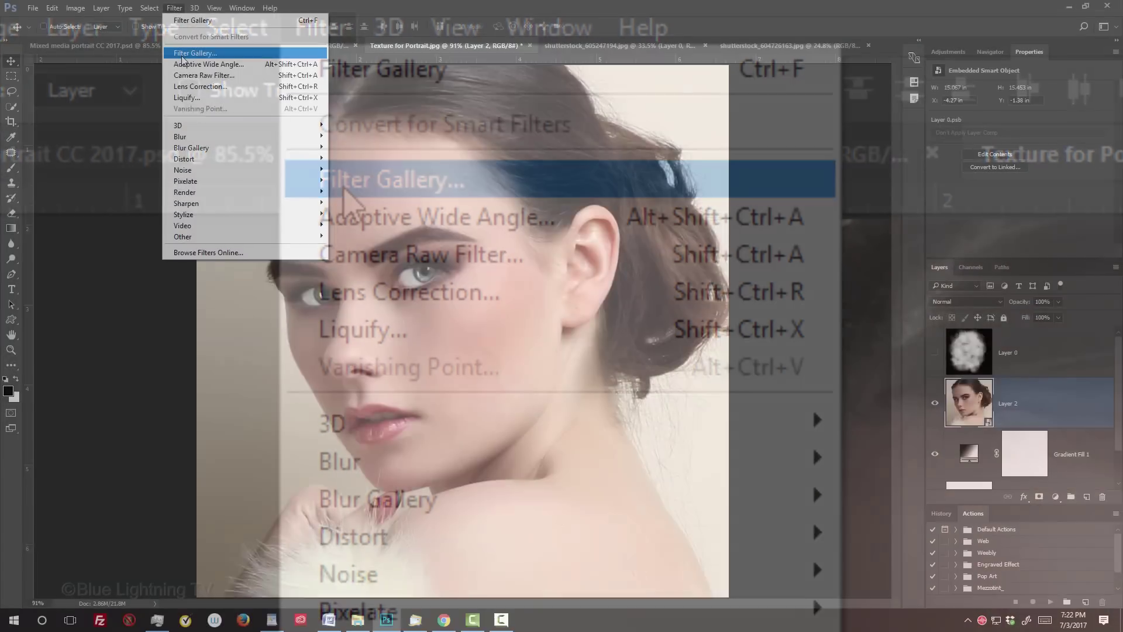
pyautogui.click(345, 180)
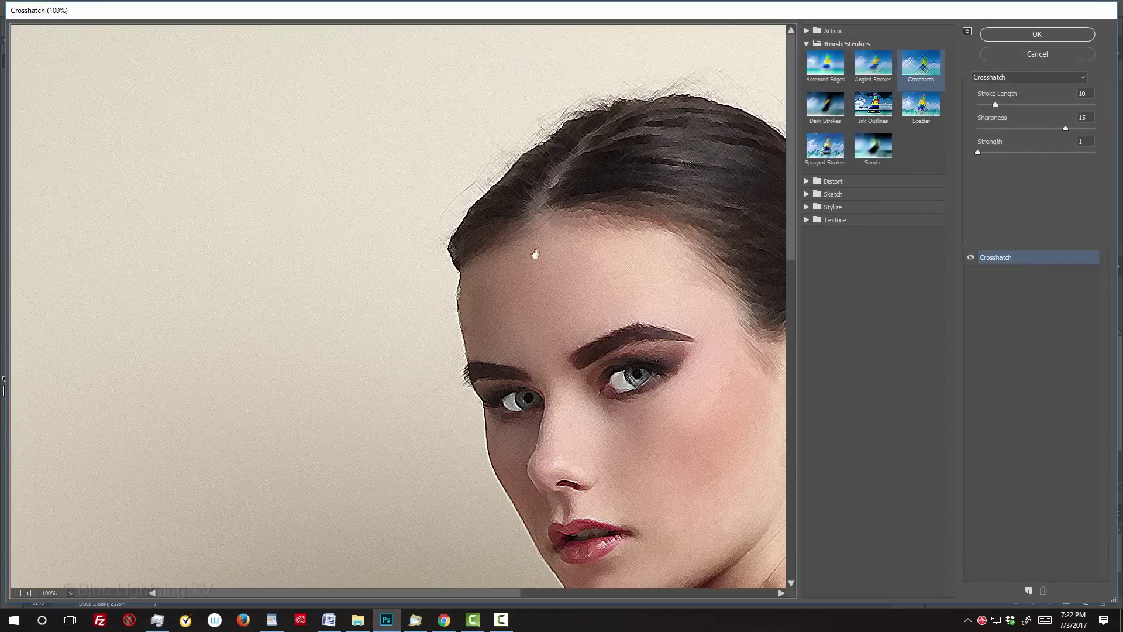
pyautogui.moveTo(658, 342); pyautogui.dragTo(448, 228)
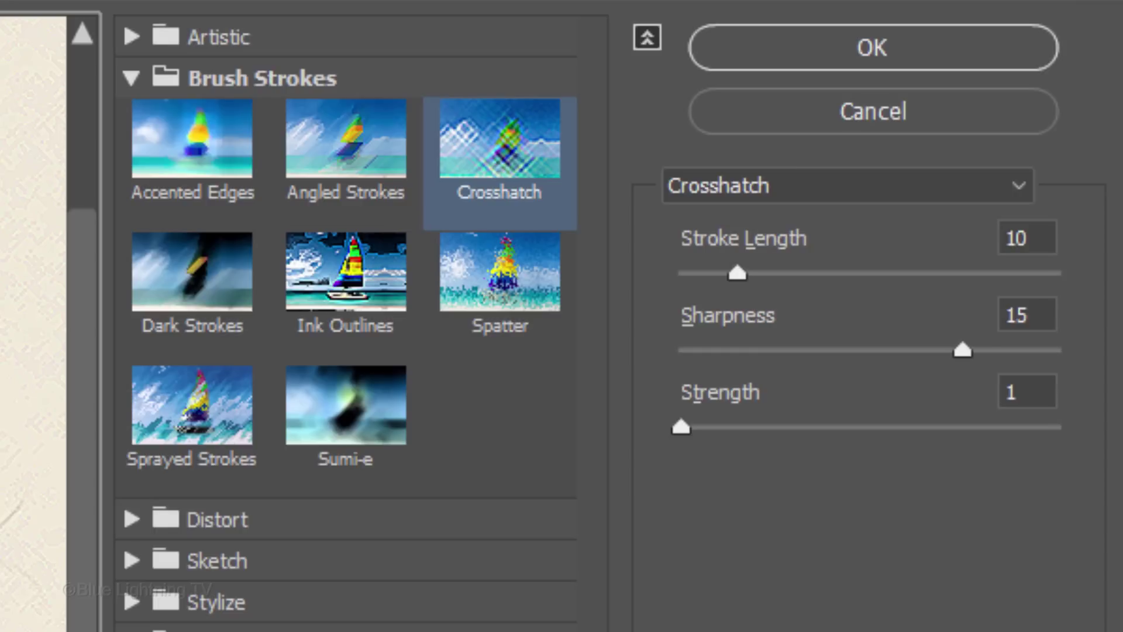
pyautogui.click(881, 50)
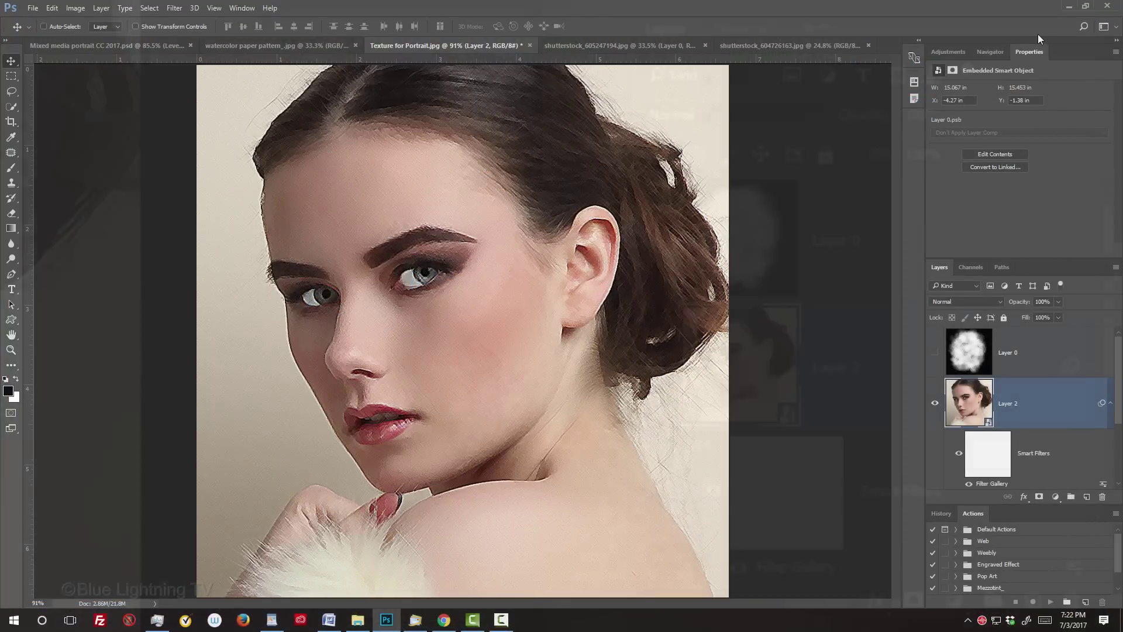
# Step: Make Layer 0 visible and load the composite RGB channel's luminosity as a selection
pyautogui.click(935, 352)
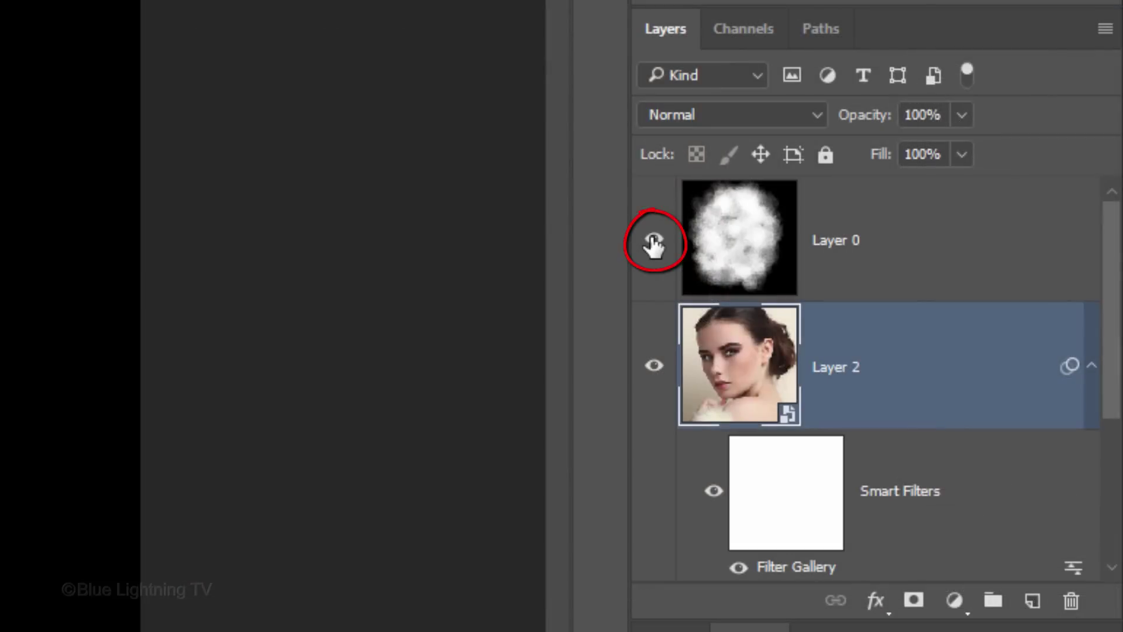
pyautogui.click(744, 29)
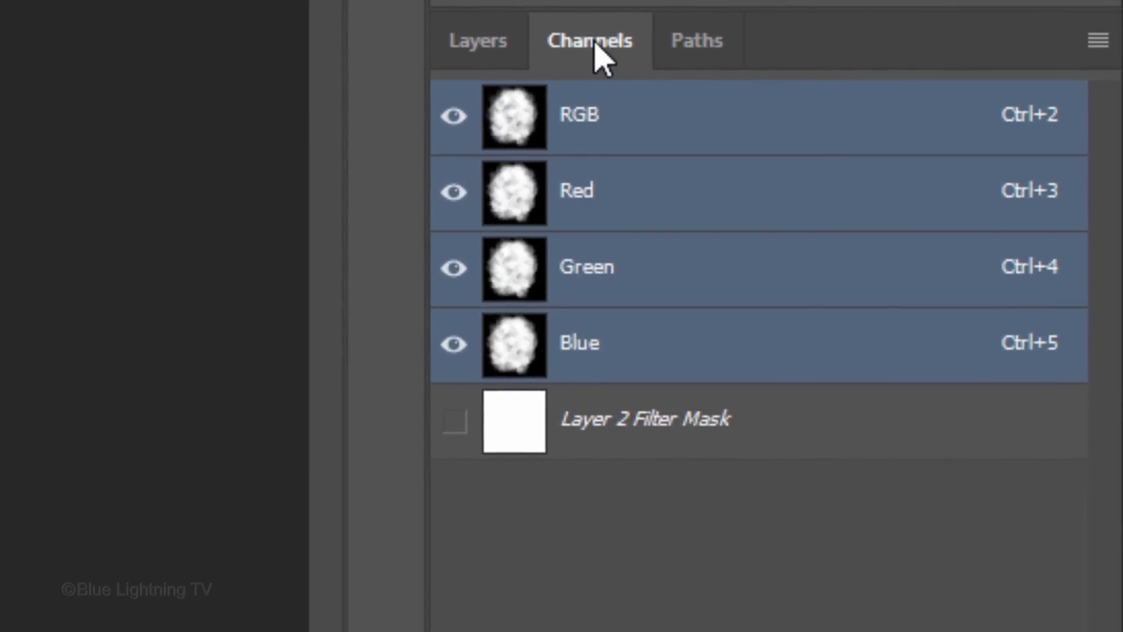
pyautogui.keyDown('ctrl'); pyautogui.click(521, 132); pyautogui.keyUp('ctrl')
# Step: Hide Layer 0 and add a layer mask to the portrait on Layer 2 from the active selection
pyautogui.click(478, 42)
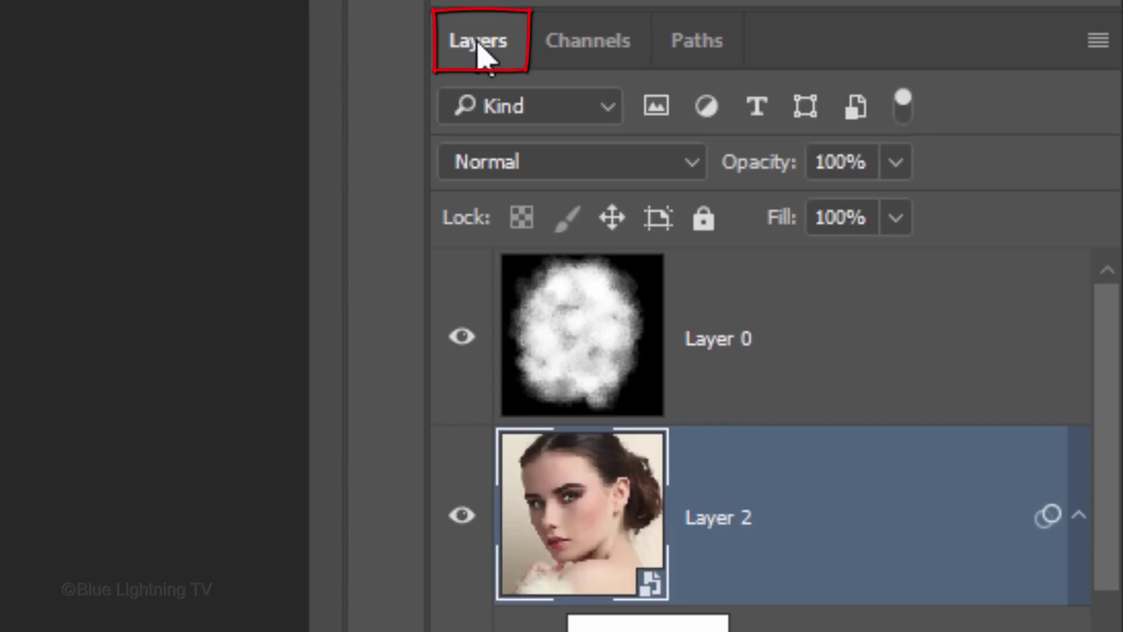
pyautogui.click(459, 338)
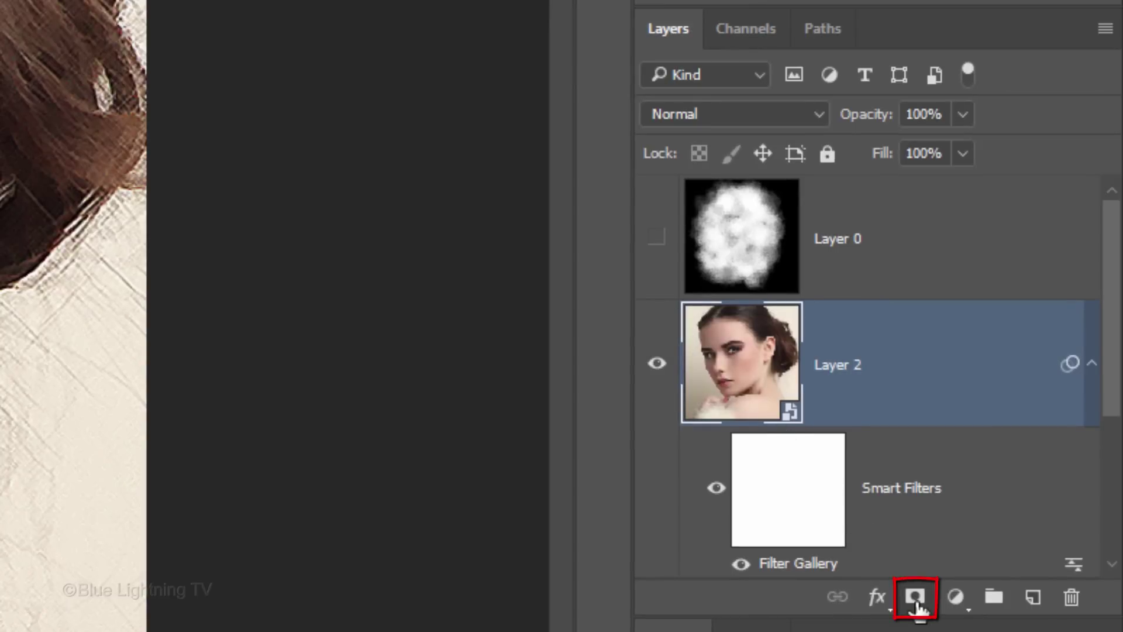
pyautogui.click(916, 597)
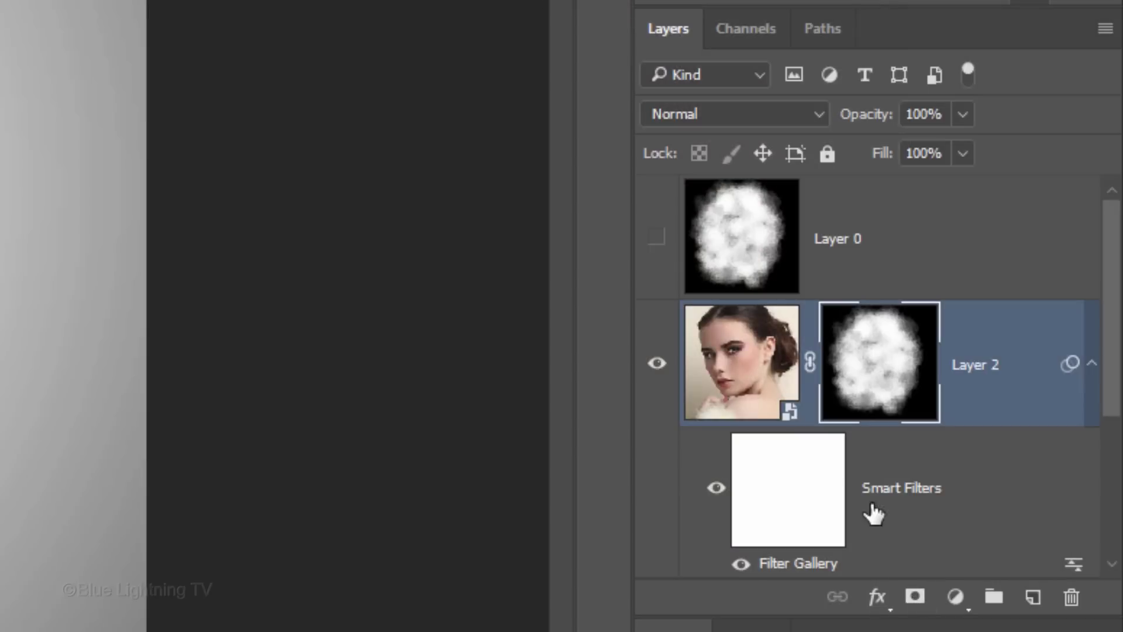
# Step: Unlink the portrait from its layer mask and shift the photo slightly to the right within the brushed mask shape
pyautogui.click(809, 361)
pyautogui.click(725, 368)
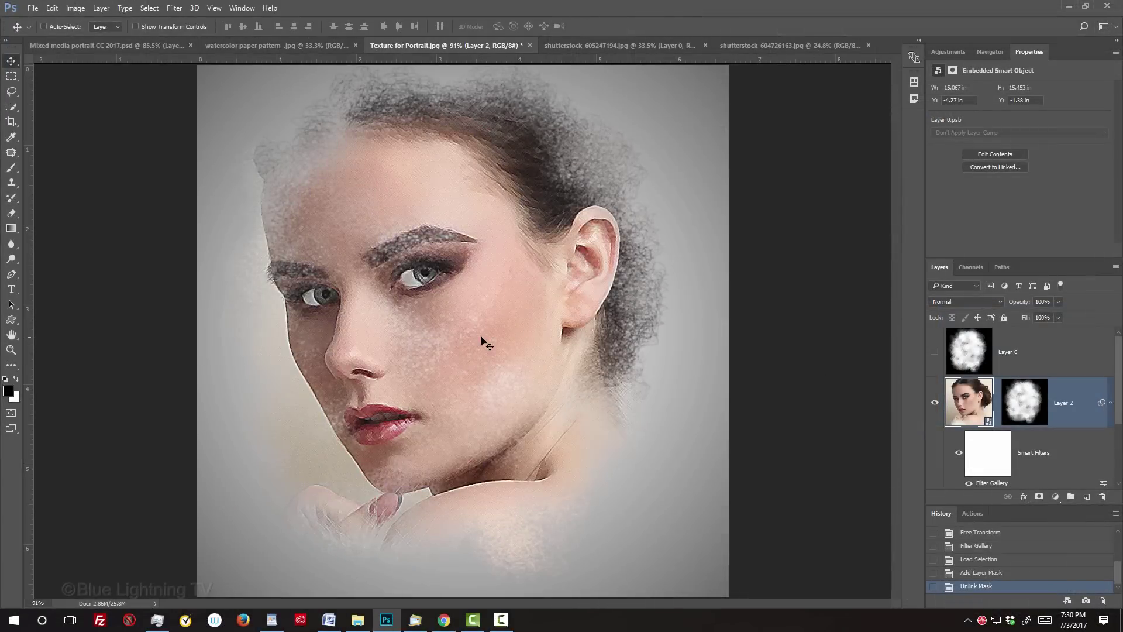
pyautogui.moveTo(485, 344); pyautogui.dragTo(512, 348)
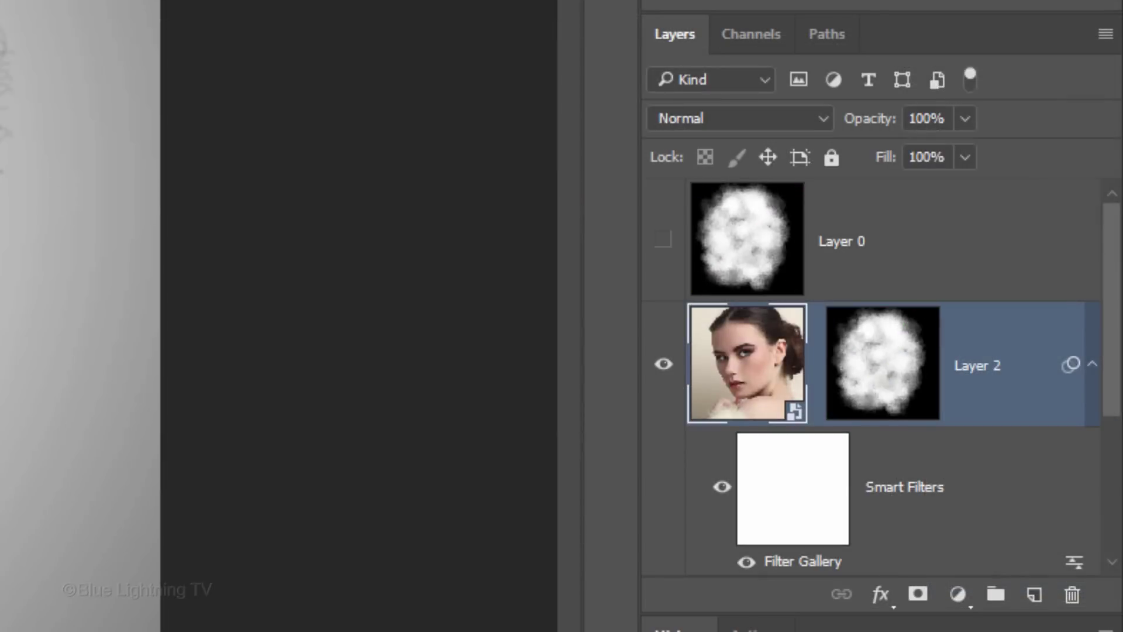
# Step: Delete the brushed texture on Layer 0 and add a new layer filled with white above the portrait
pyautogui.click(735, 241)
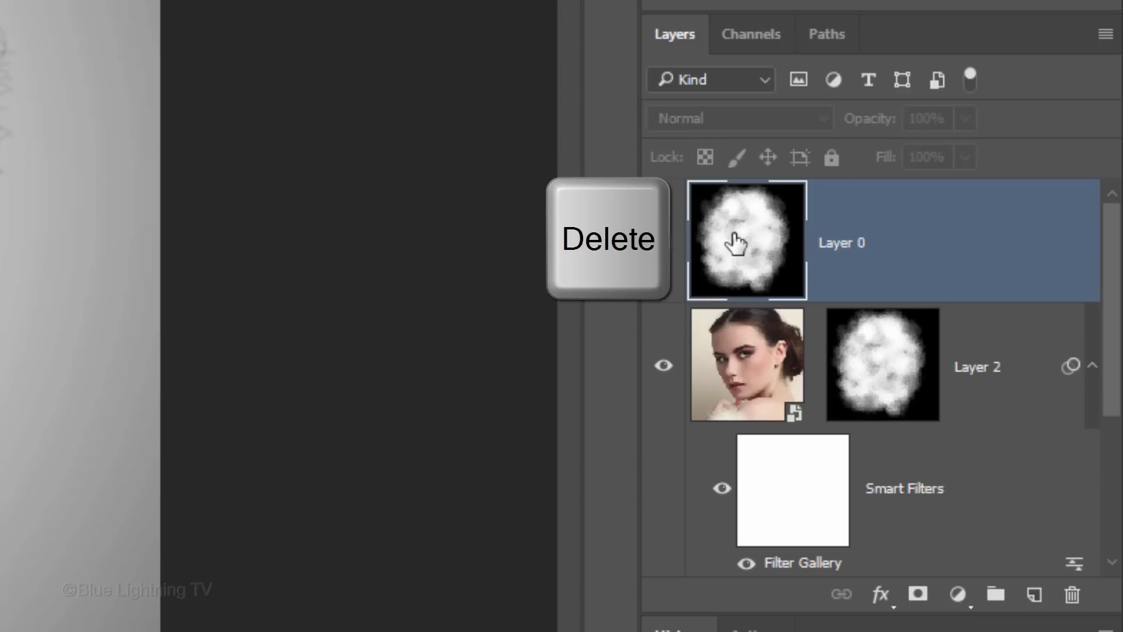
pyautogui.press('Delete')
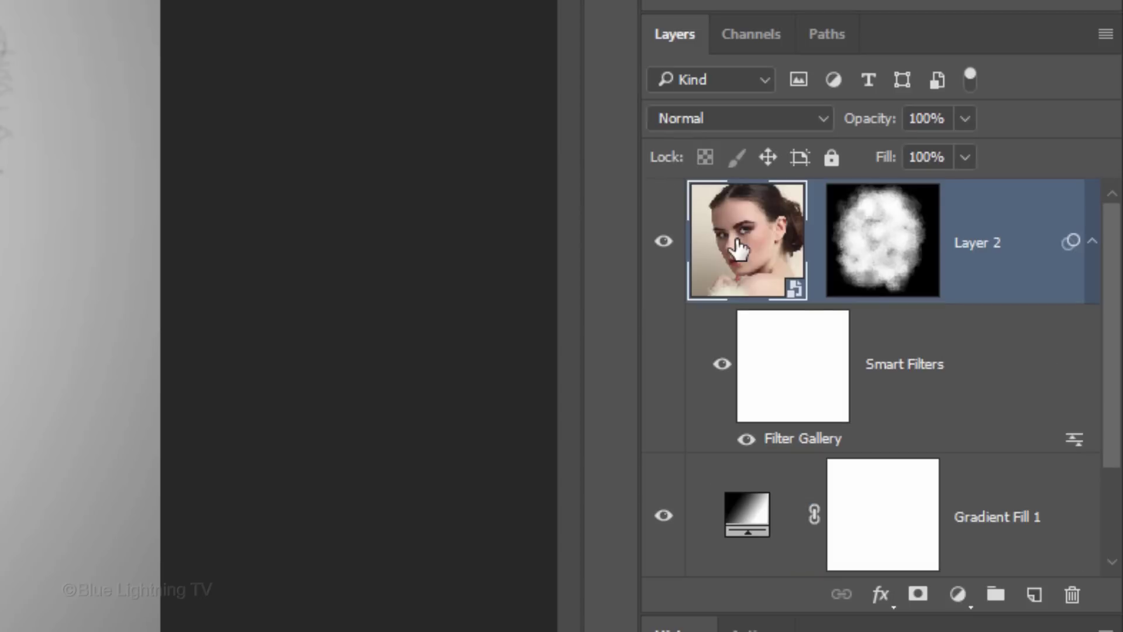
pyautogui.click(1033, 595)
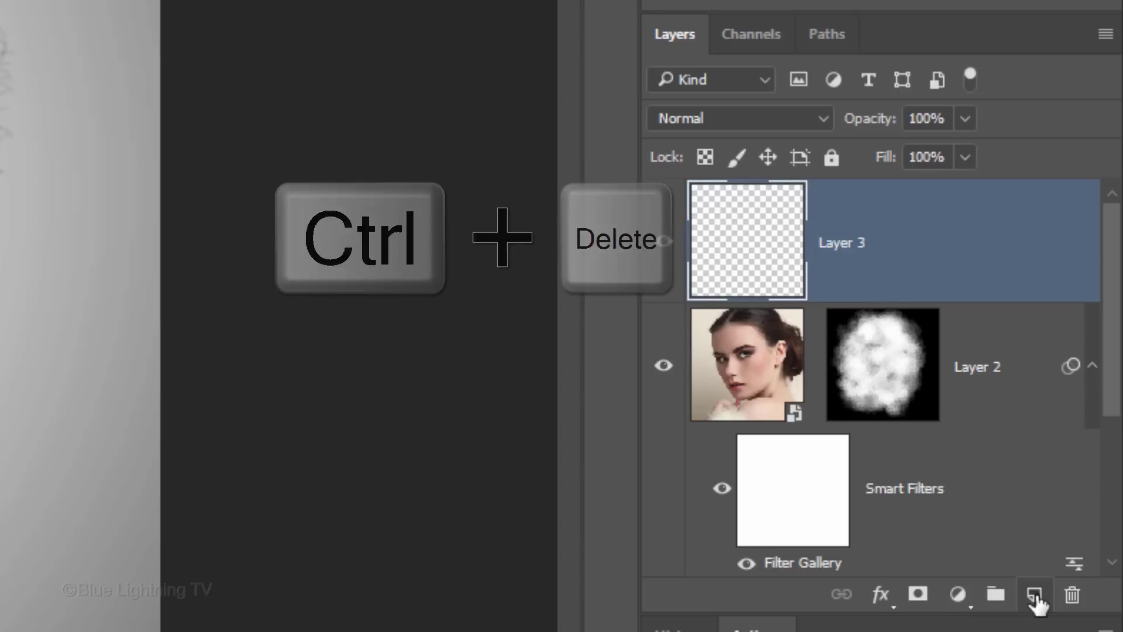
pyautogui.hotkey('ctrl', 'Delete')
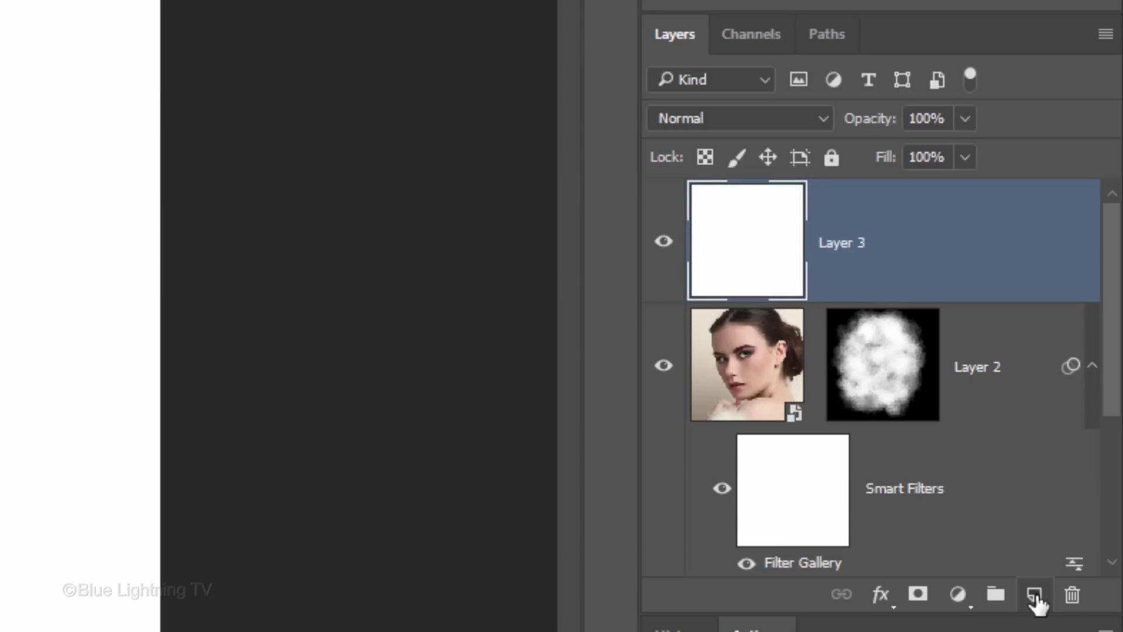
# Step: Add a Pattern Overlay to the white layer using the watercolor paper pattern_.jpg pattern
pyautogui.click(881, 594)
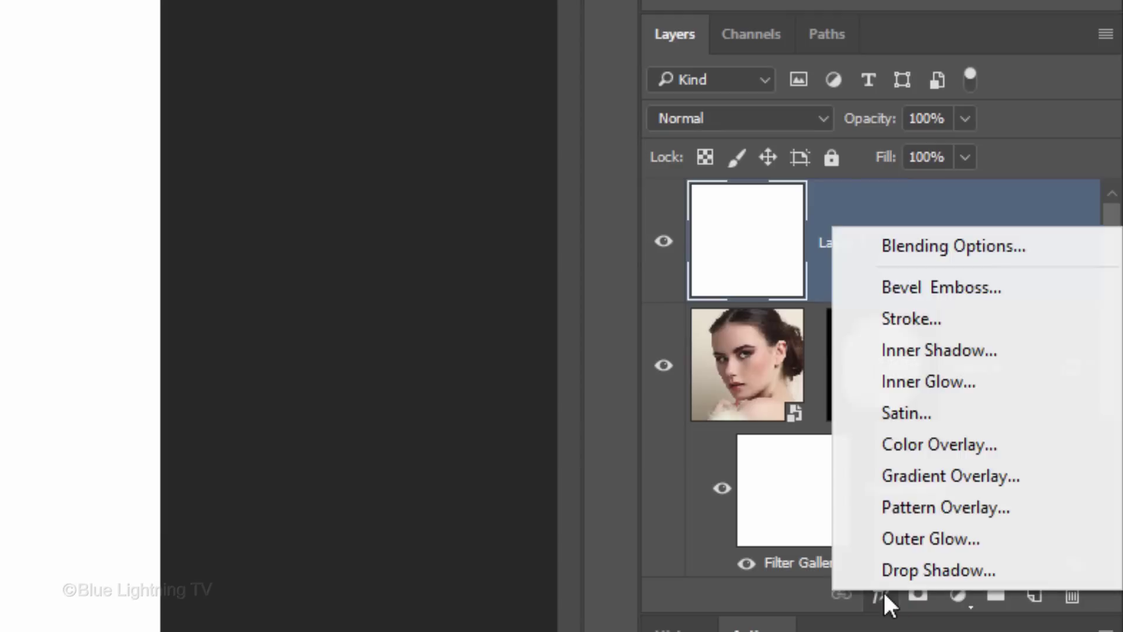
pyautogui.click(887, 507)
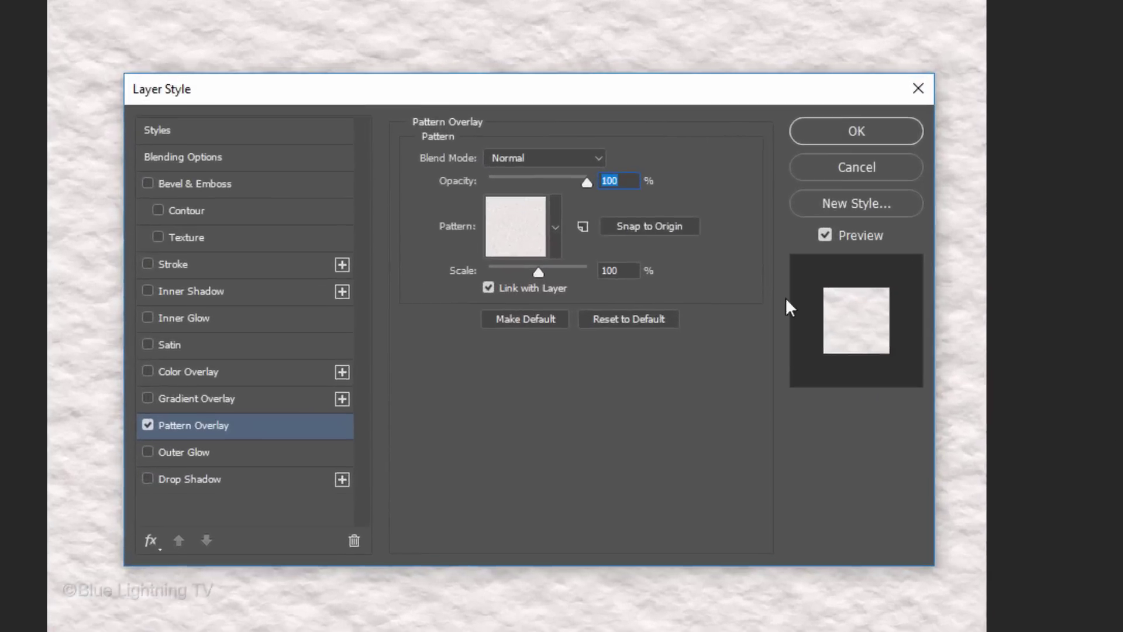
pyautogui.click(485, 276)
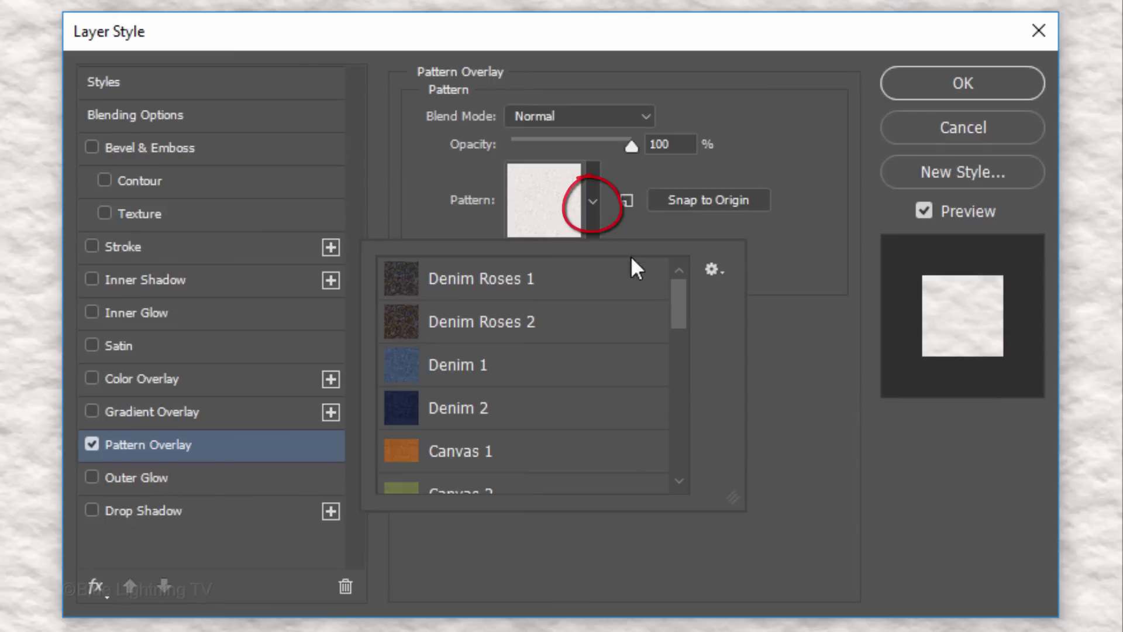
pyautogui.moveTo(677, 318); pyautogui.dragTo(672, 469)
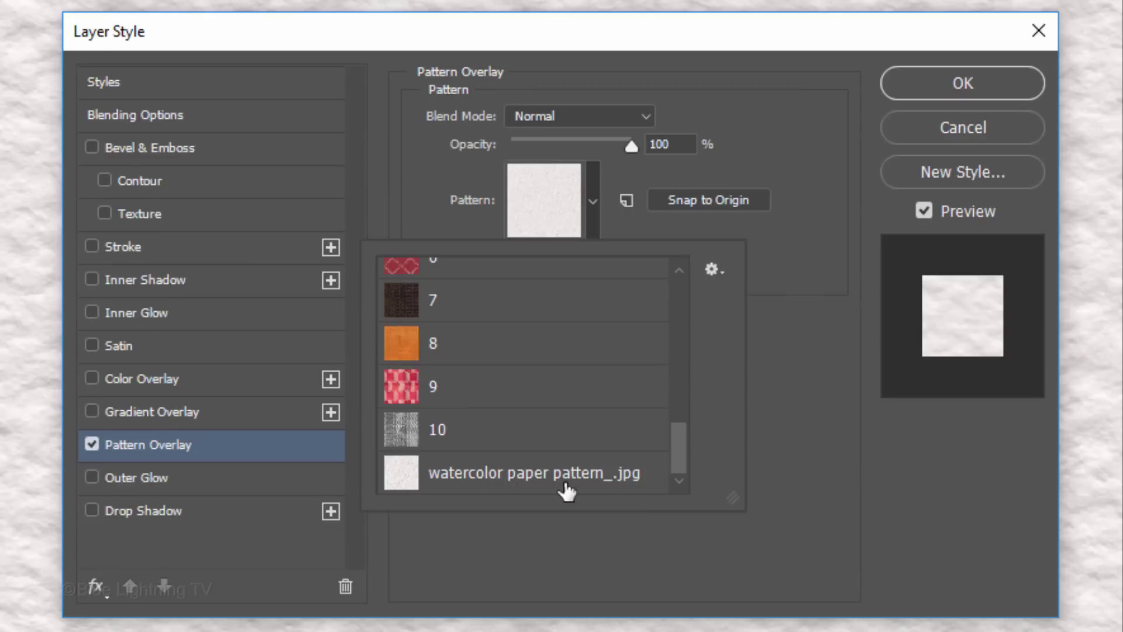
pyautogui.click(499, 484)
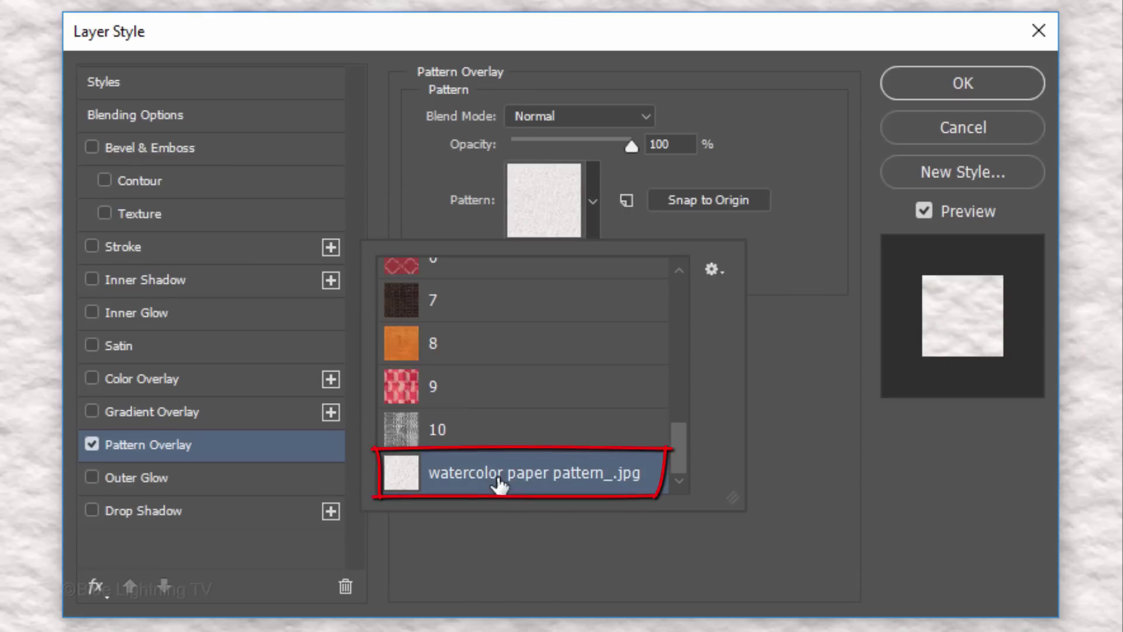
pyautogui.click(788, 375)
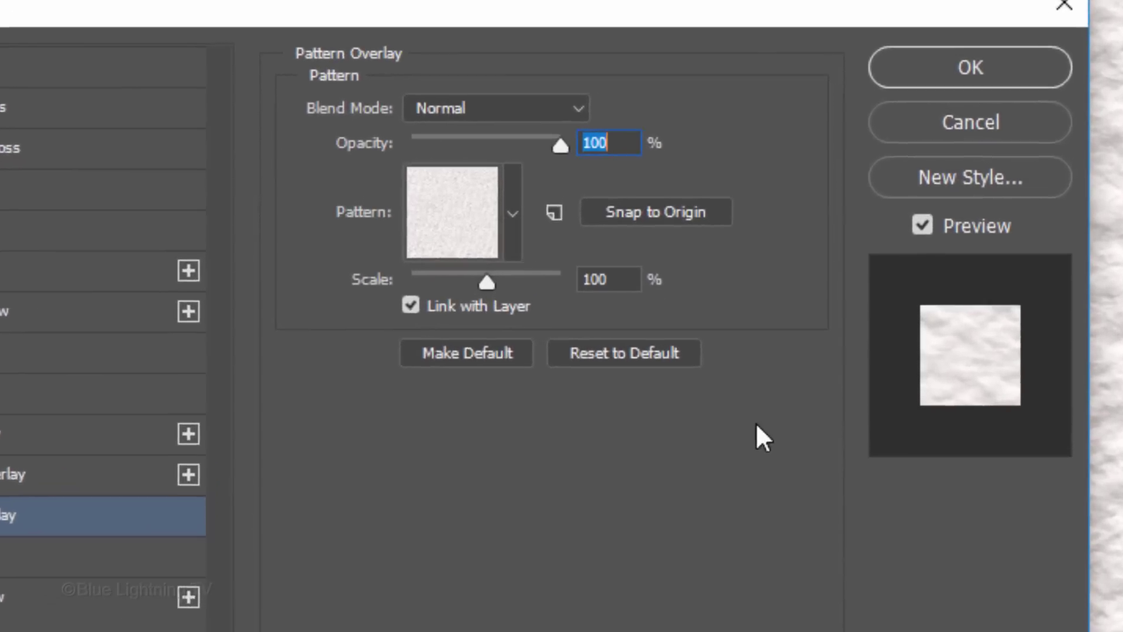
# Step: Set the pattern overlay's scale to 15% and apply the layer style
pyautogui.doubleClick(602, 279)
pyautogui.write('1')
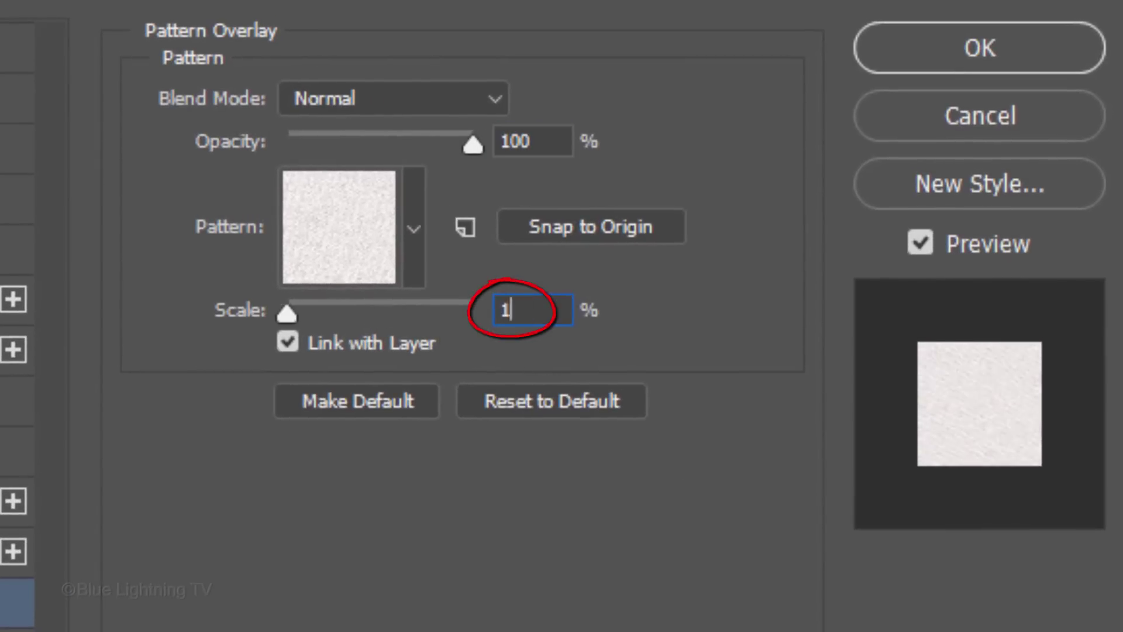
pyautogui.write('5')
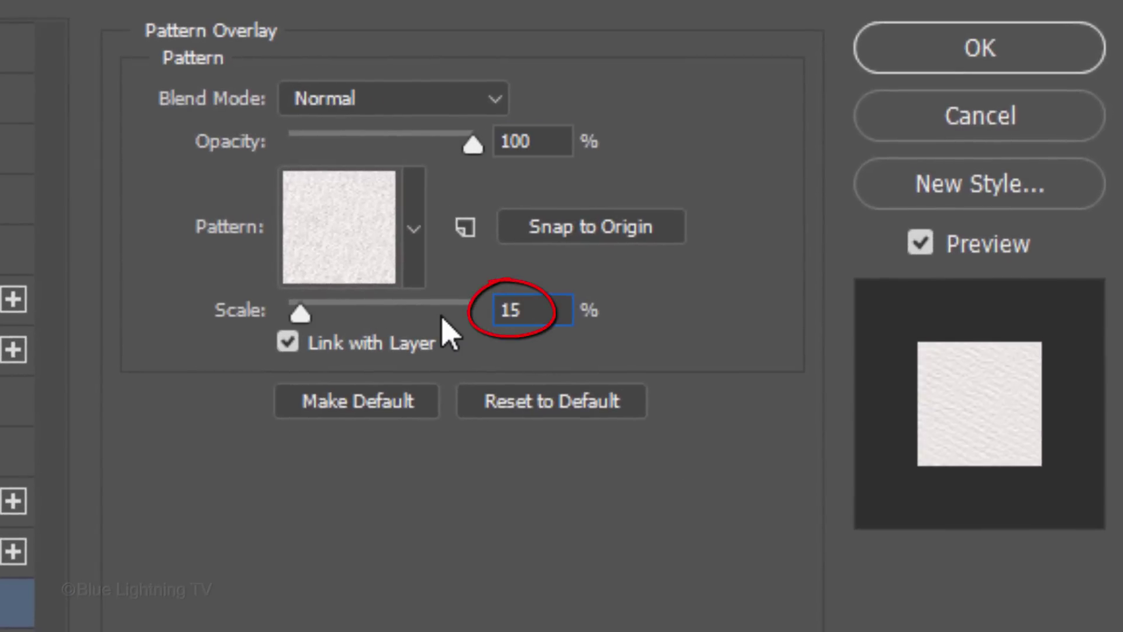
pyautogui.click(960, 47)
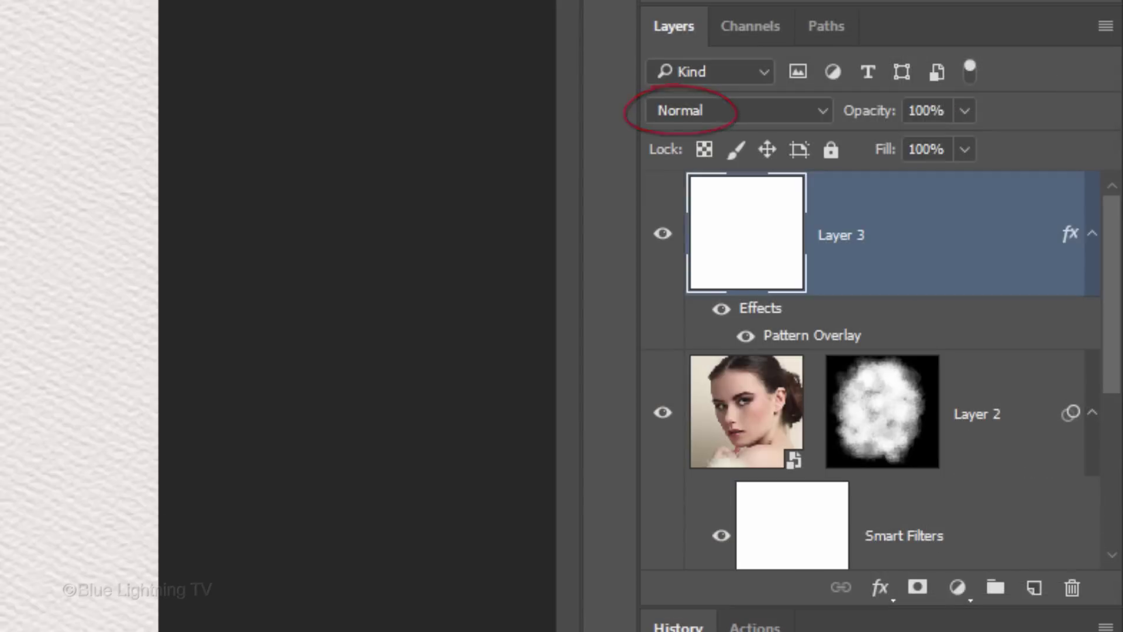
# Step: Convert the watercolor paper layer, Layer 3, to a Smart Object
pyautogui.click(1100, 27)
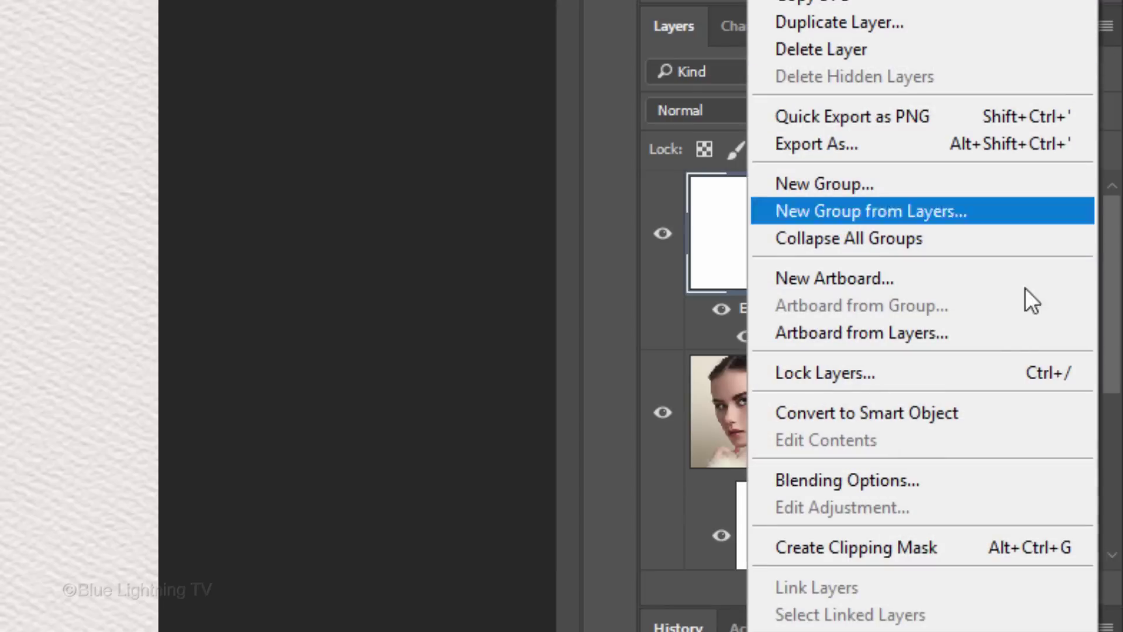
pyautogui.click(989, 412)
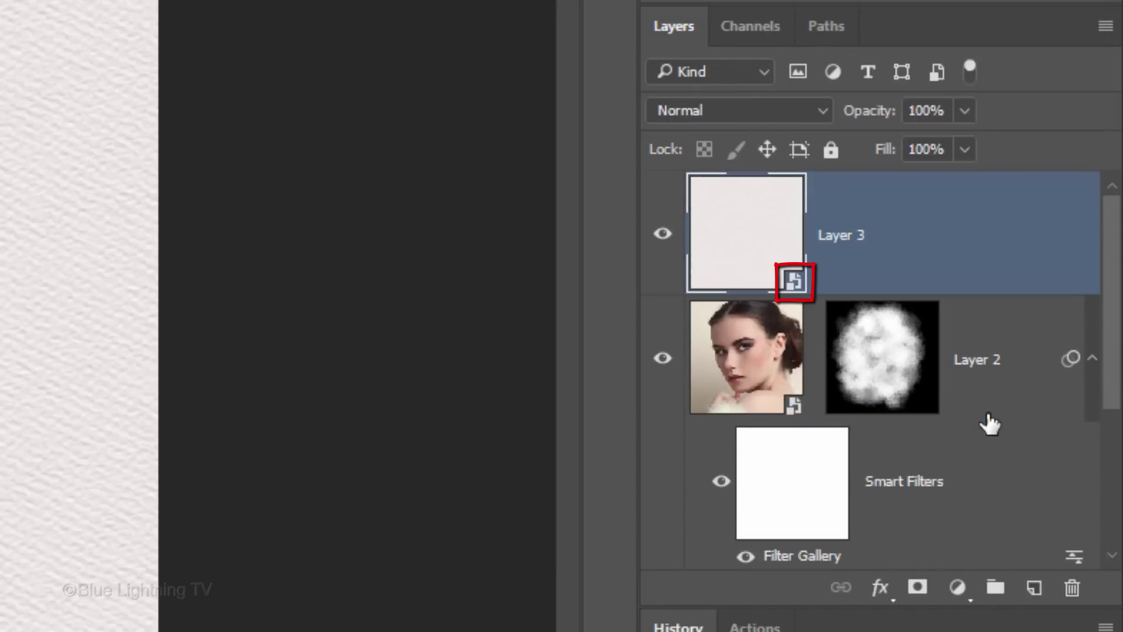
# Step: Set the blend mode of Layer 3 to Linear Burn and rename the layer Paper texture
pyautogui.click(753, 110)
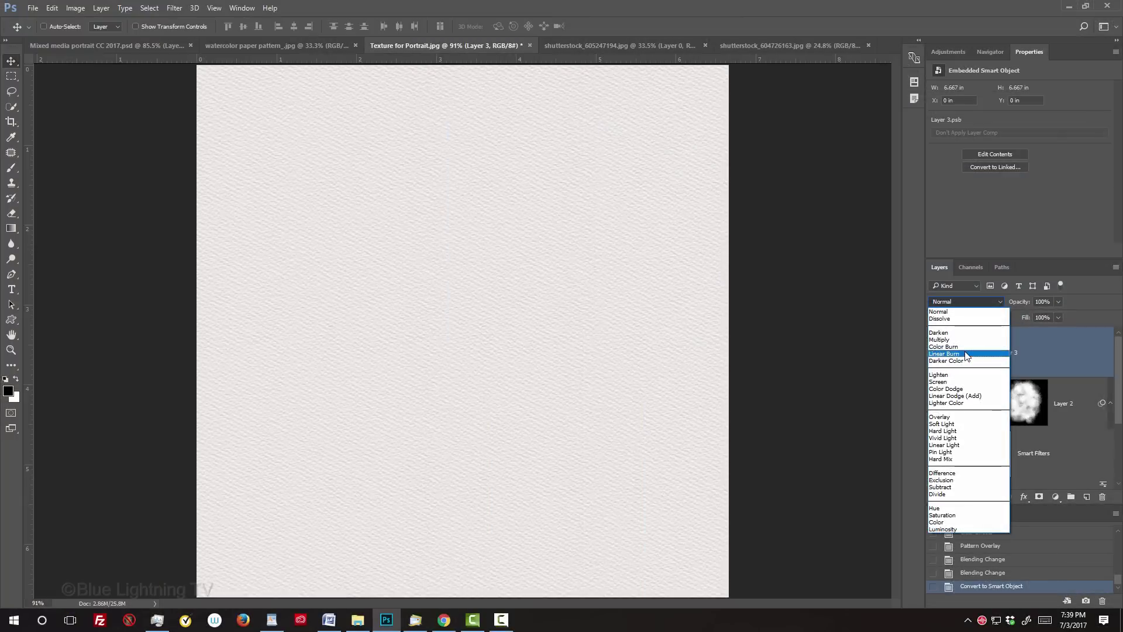
pyautogui.click(735, 237)
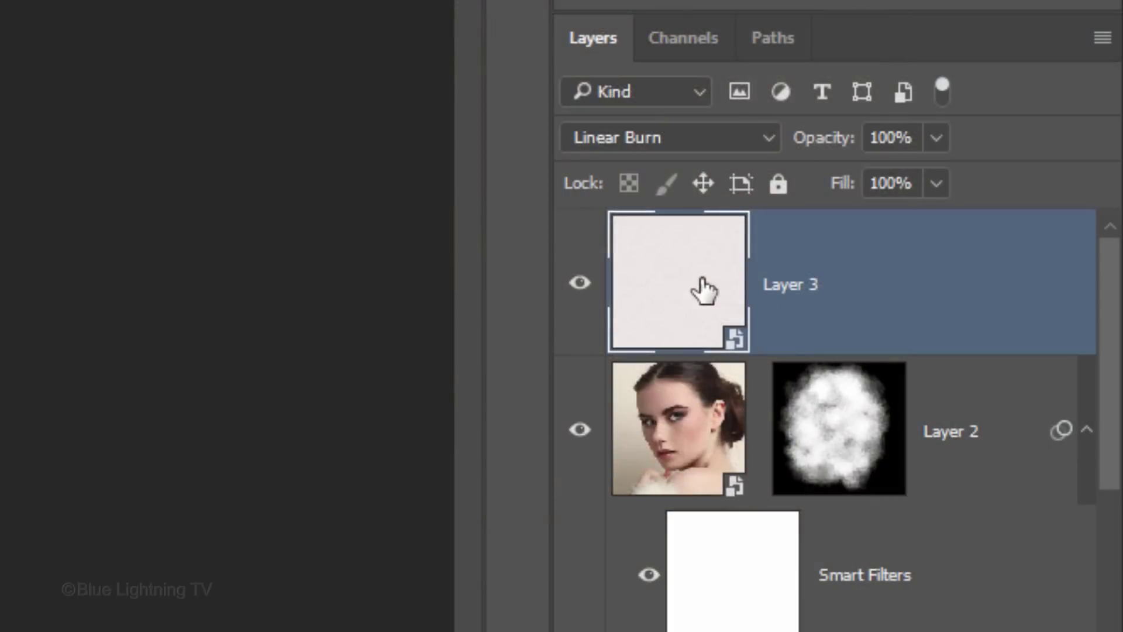
pyautogui.doubleClick(801, 284)
pyautogui.write('Paper text')
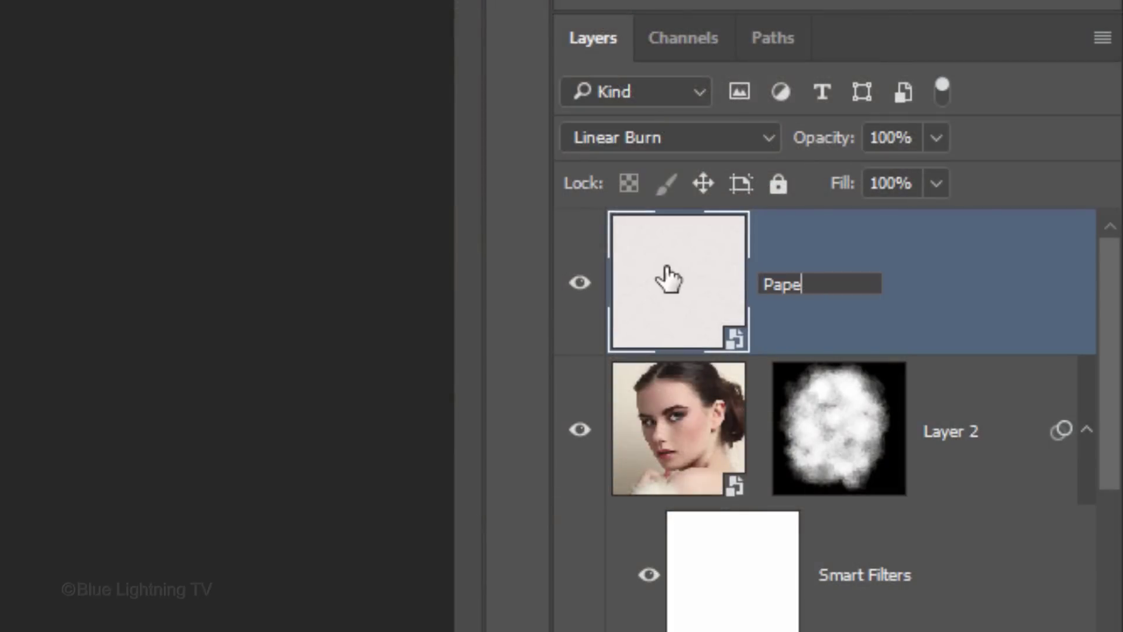
pyautogui.write('ure')
pyautogui.press('Return')
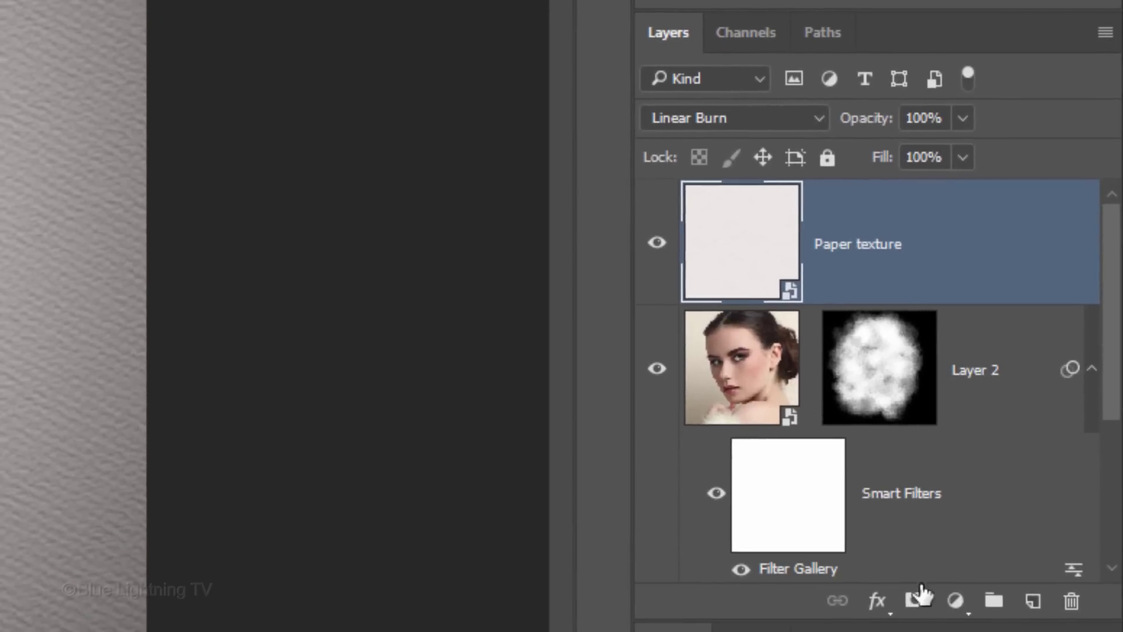
# Step: Add a Levels adjustment layer above Paper texture and lower its white input level to brighten the image's highlights
pyautogui.click(958, 602)
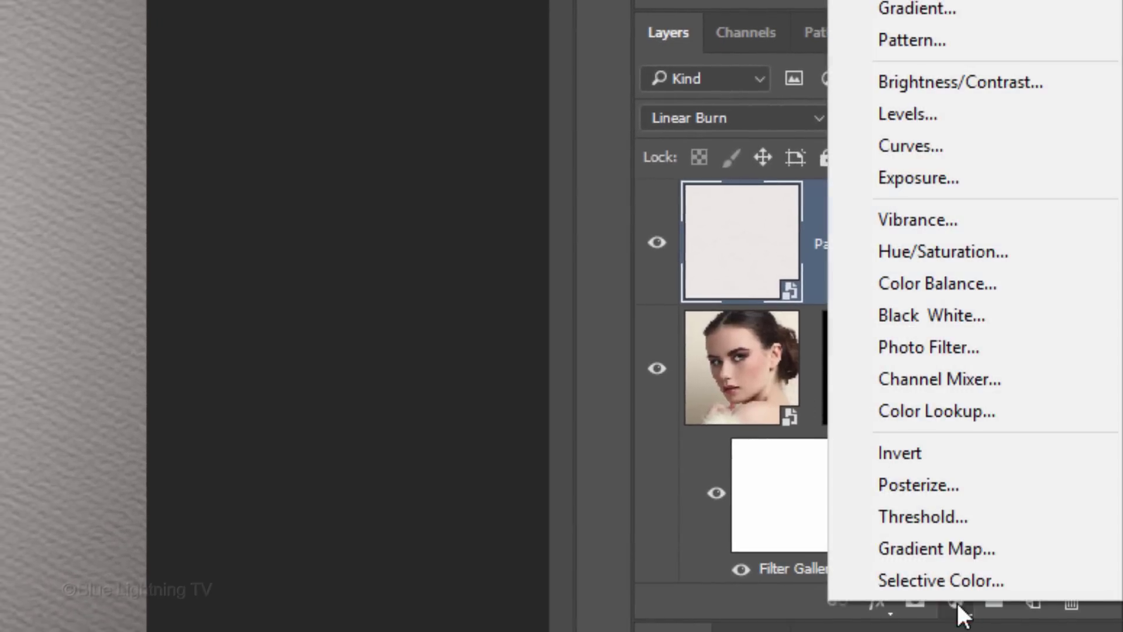
pyautogui.click(916, 117)
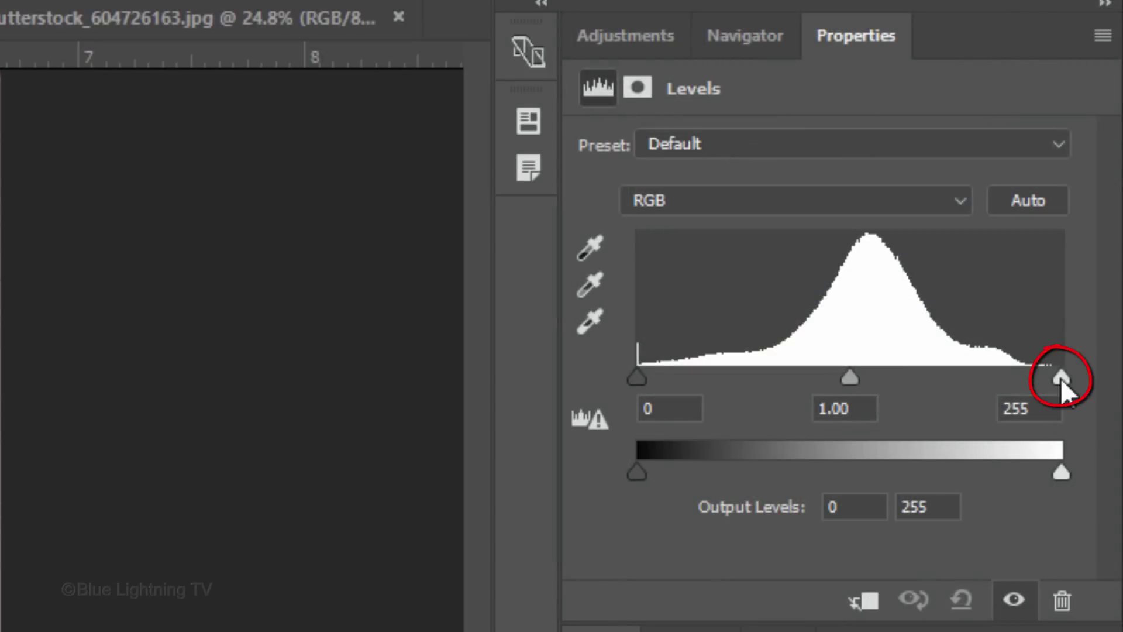
pyautogui.moveTo(1061, 378); pyautogui.dragTo(1021, 376)
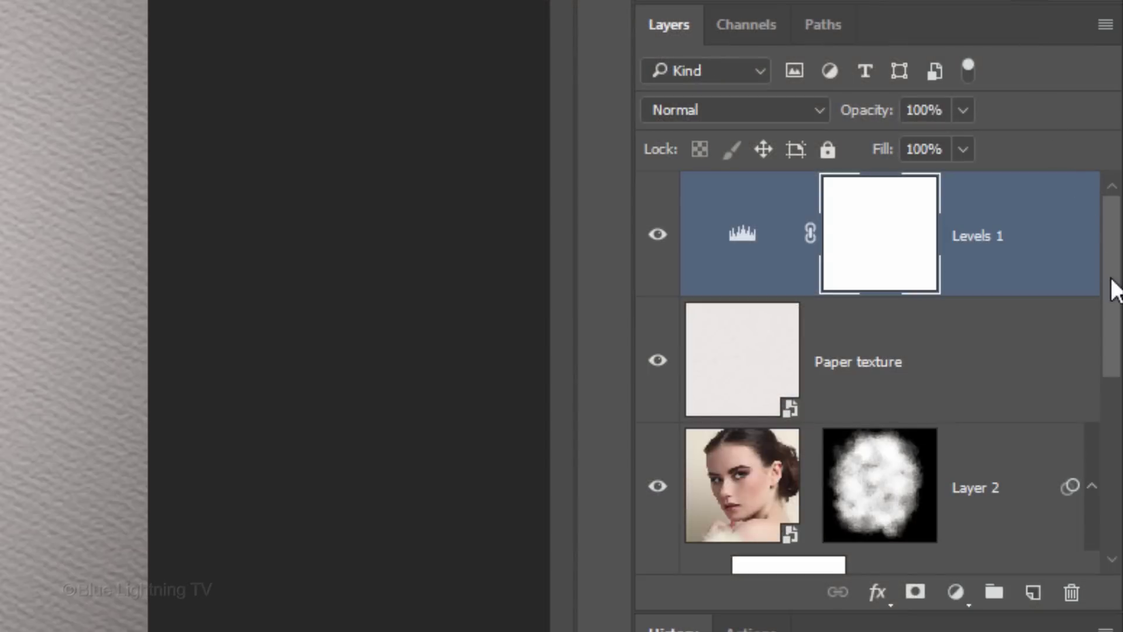
# Step: Open the contents of the portrait Smart Object on Layer 2 for editing
pyautogui.moveTo(1111, 281); pyautogui.dragTo(1090, 380)
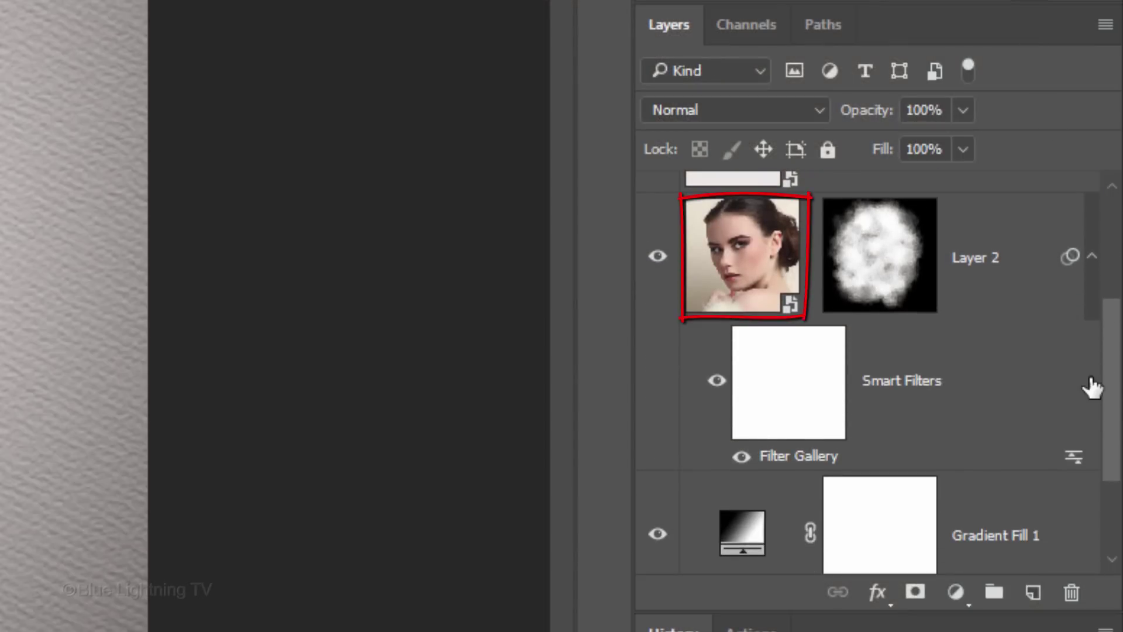
pyautogui.click(727, 264)
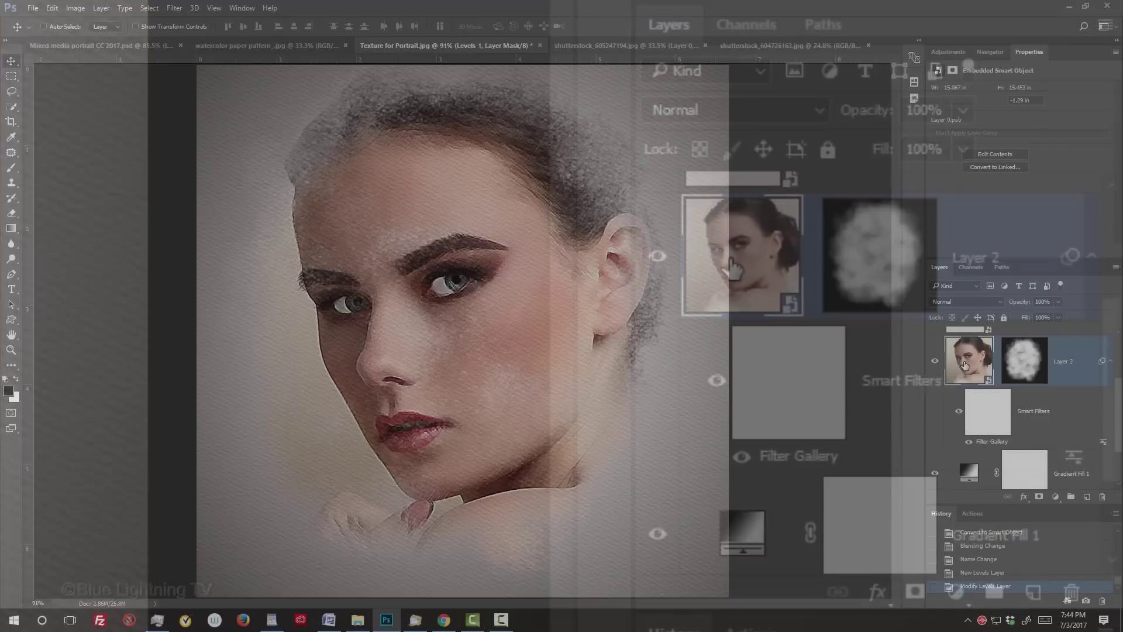
pyautogui.doubleClick(965, 366)
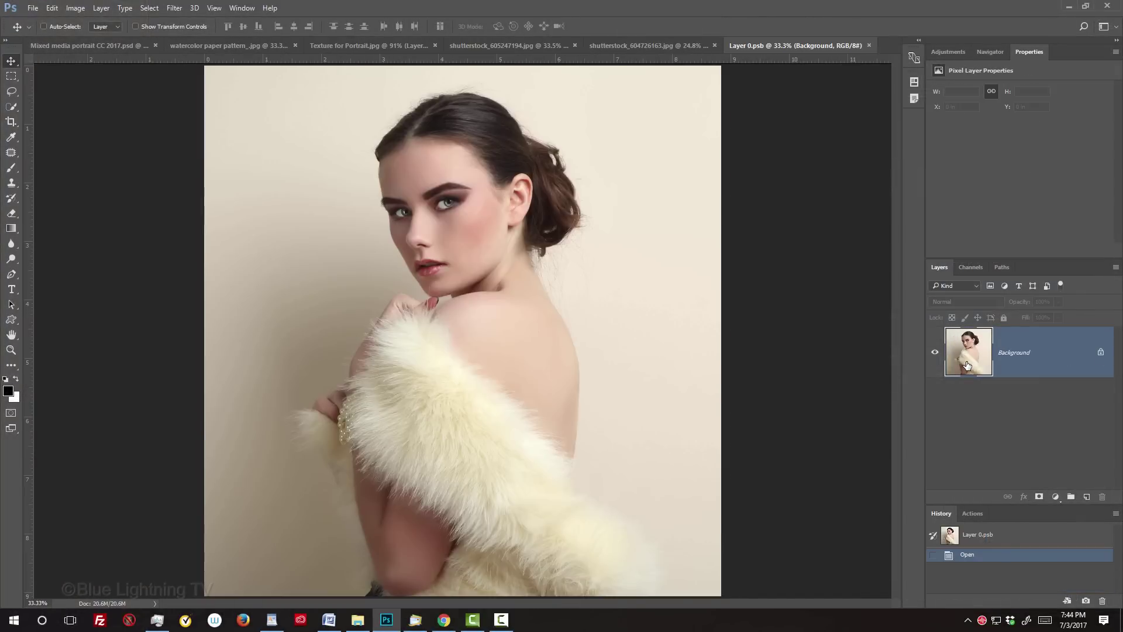
# Step: Convert the bearded man's photo in shutterstock_604726163.jpg to a Smart Object and place it over the woman's photo in Layer 0.psb
pyautogui.click(661, 45)
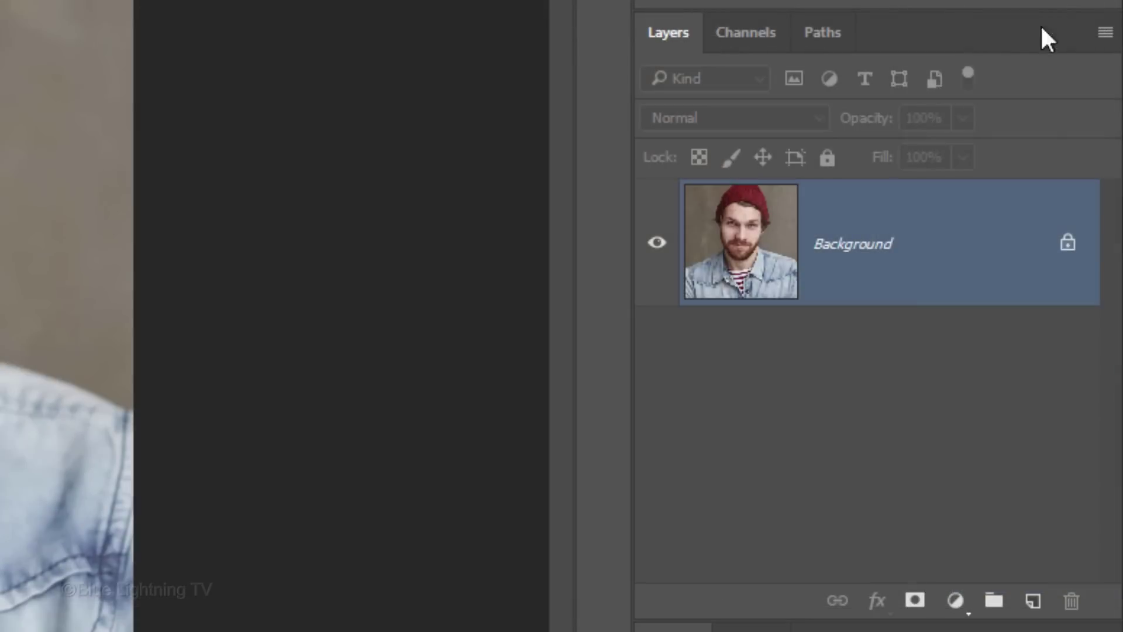
pyautogui.click(1116, 267)
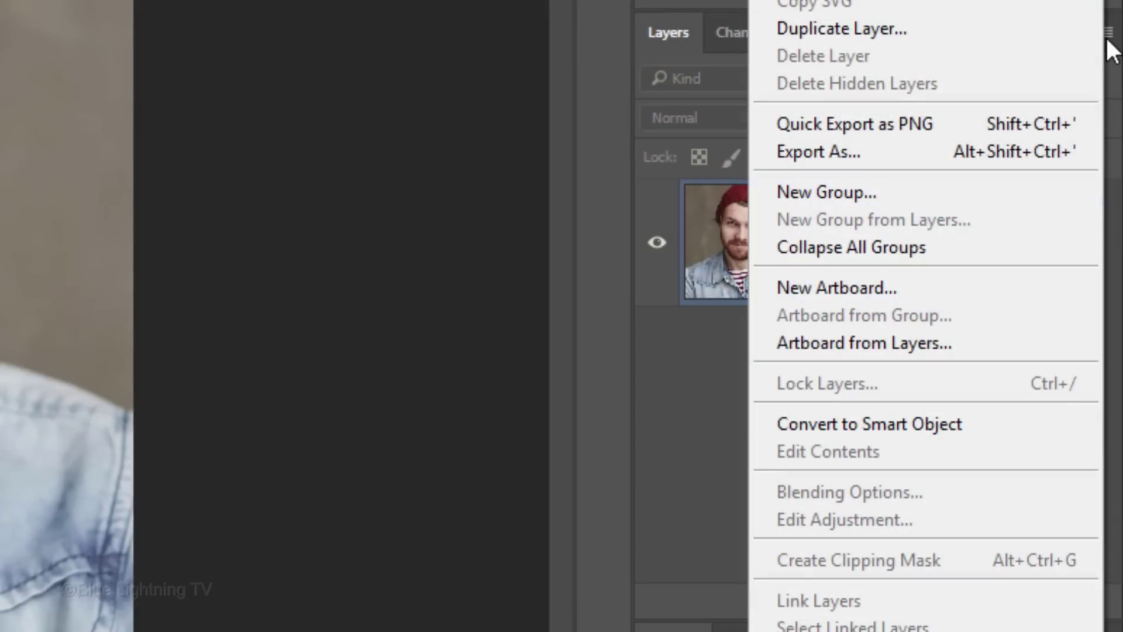
pyautogui.click(1001, 427)
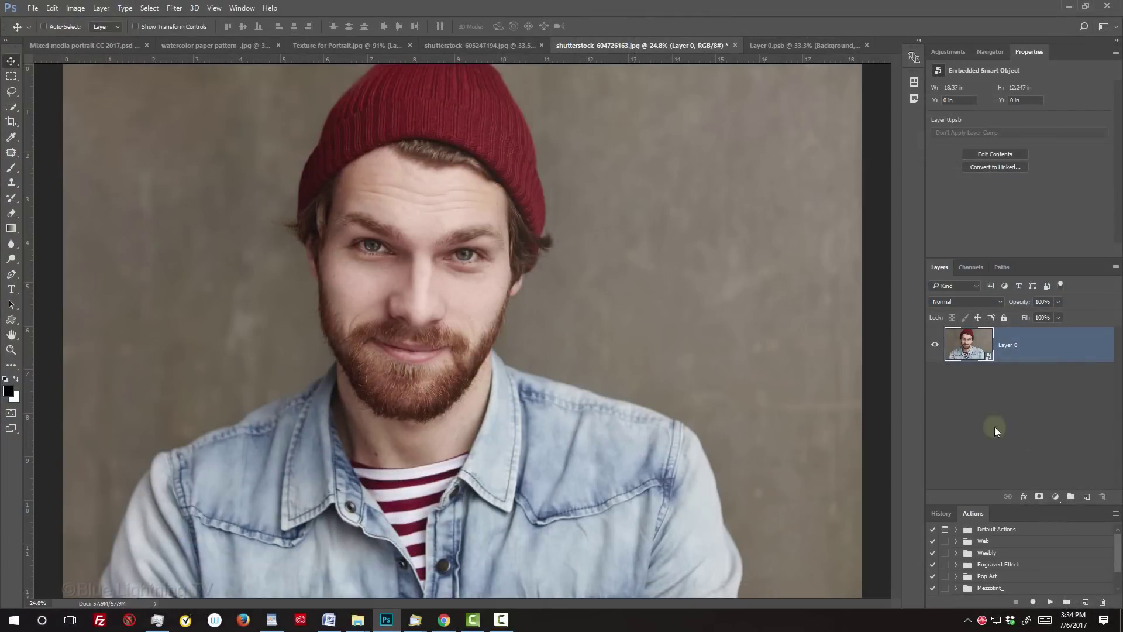
pyautogui.moveTo(556, 301); pyautogui.dragTo(769, 46)
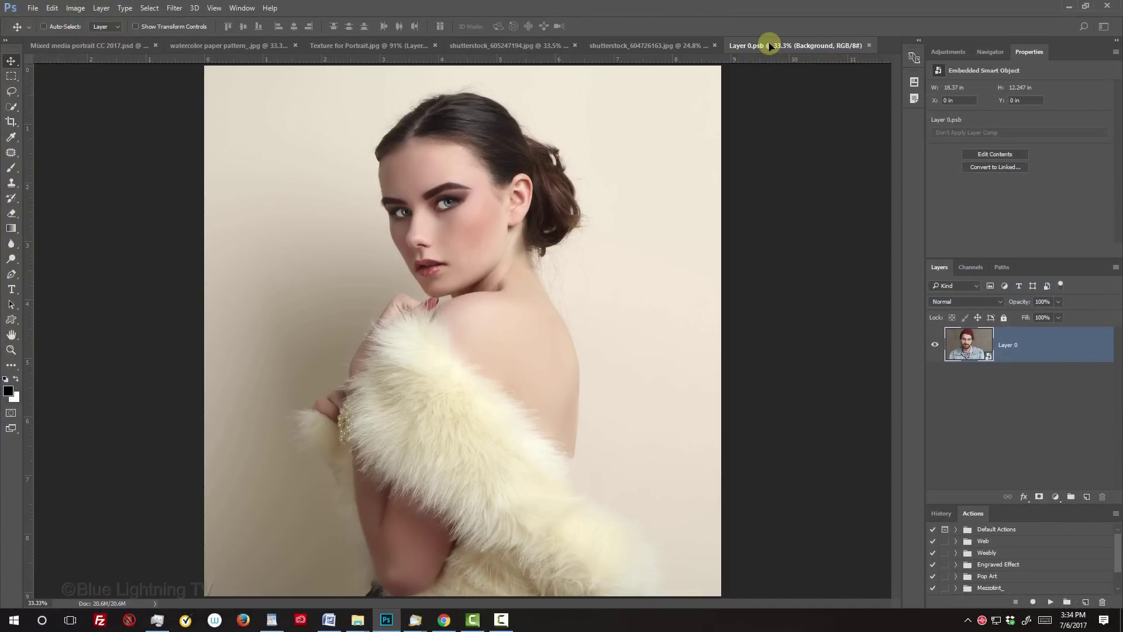
pyautogui.moveTo(770, 45); pyautogui.dragTo(549, 340)
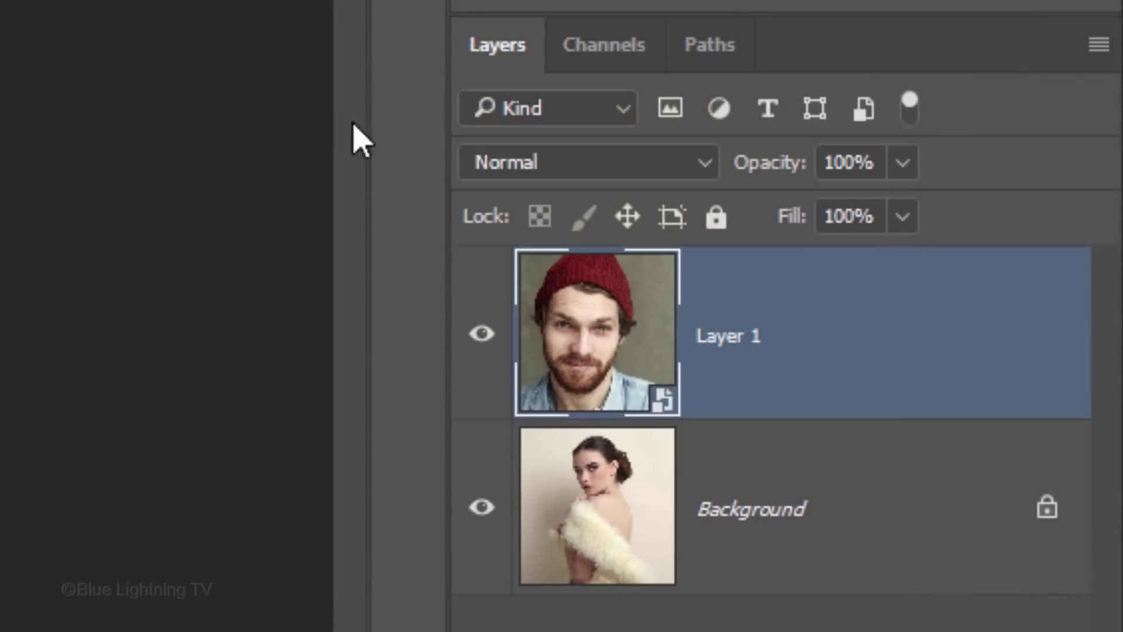
# Step: Reduce Layer 1's opacity to 50% and scale the man's photo to about 6.2 × 6.3 in, aligning his face over the woman's
pyautogui.click(1058, 301)
pyautogui.moveTo(899, 212); pyautogui.dragTo(818, 215)
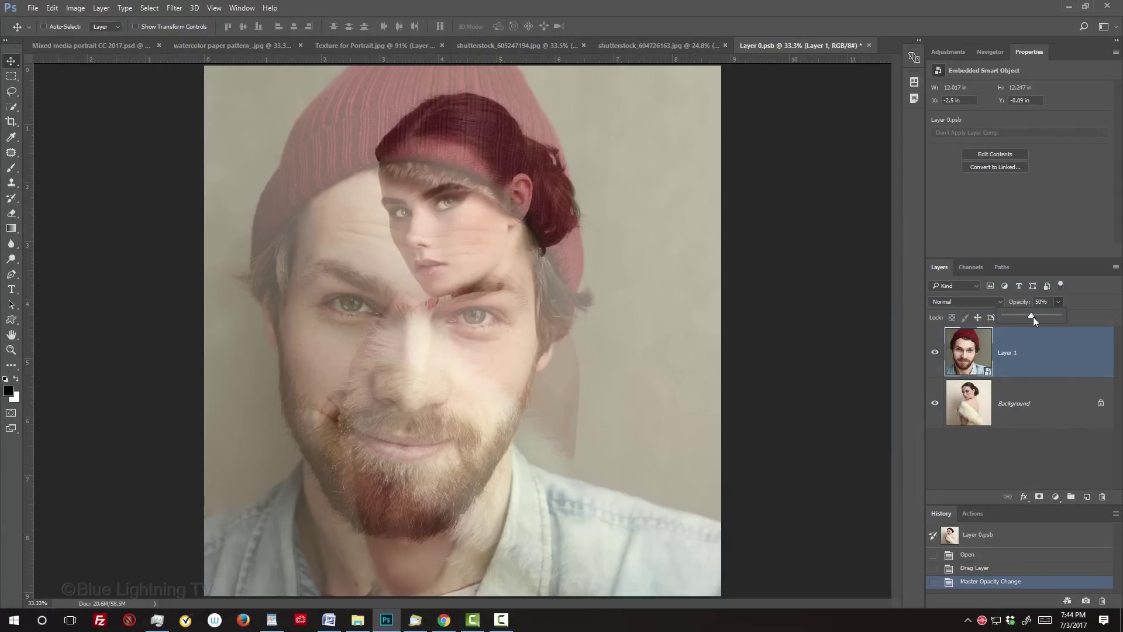
pyautogui.hotkey('ctrl', 't')
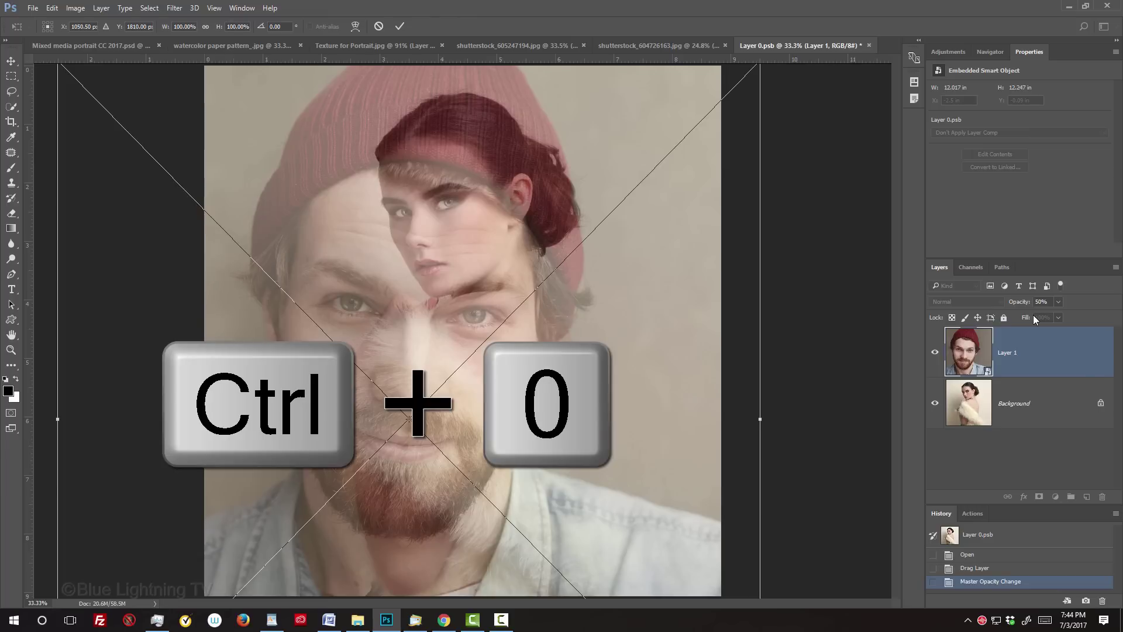
pyautogui.hotkey('ctrl', '0')
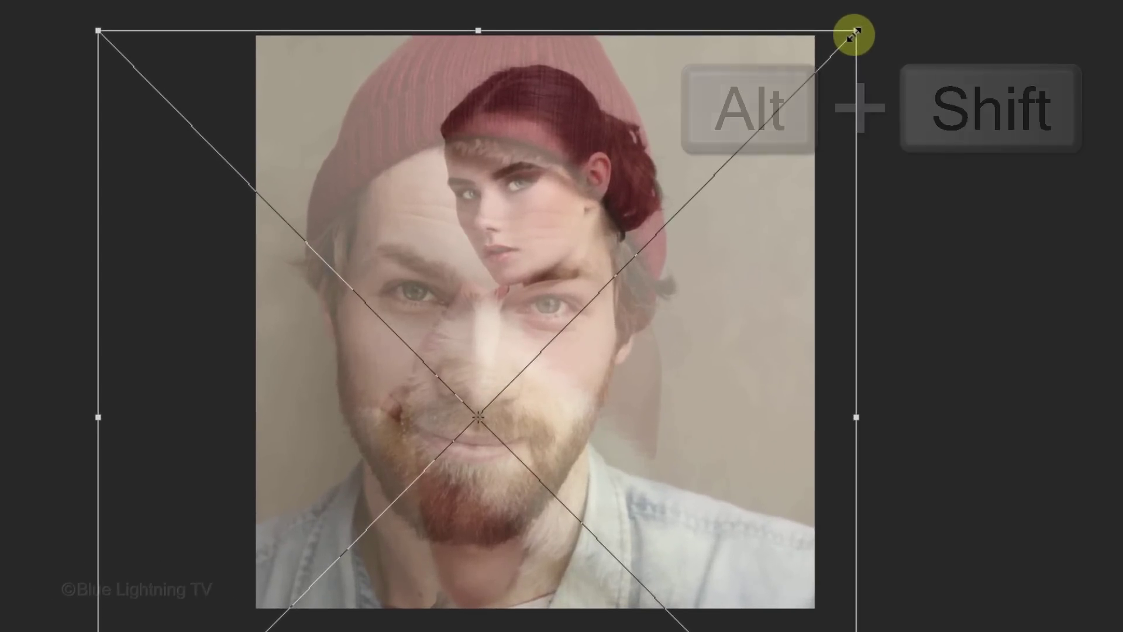
pyautogui.moveTo(854, 35); pyautogui.dragTo(696, 187)
pyautogui.moveTo(459, 288); pyautogui.dragTo(566, 132)
pyautogui.moveTo(751, 53); pyautogui.dragTo(709, 83)
pyautogui.moveTo(555, 155); pyautogui.dragTo(558, 120)
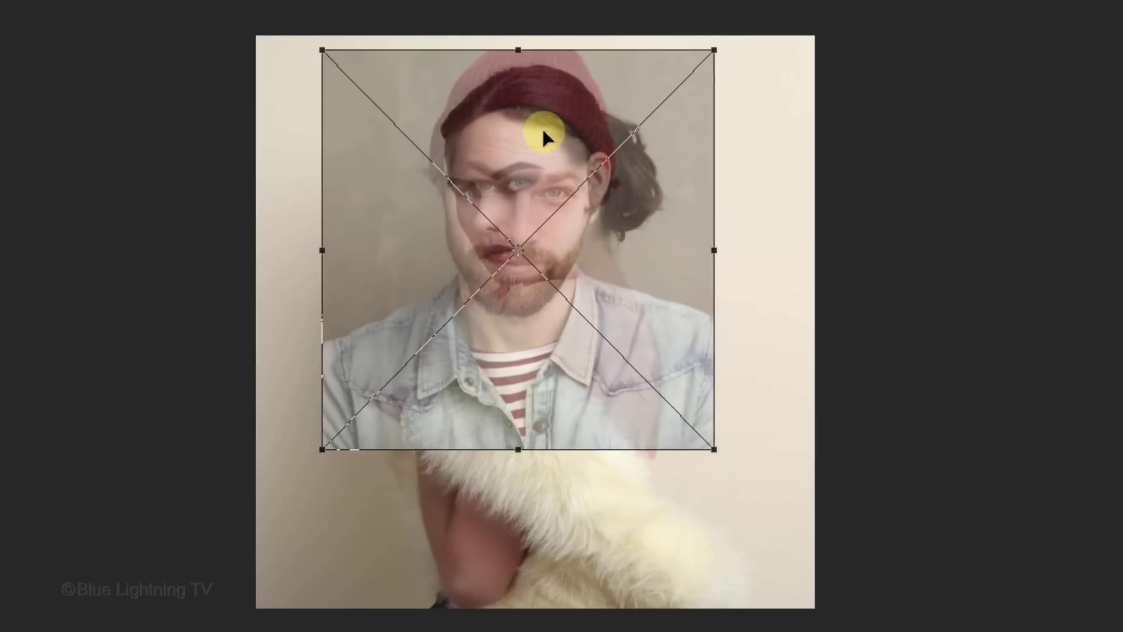
pyautogui.press('Return')
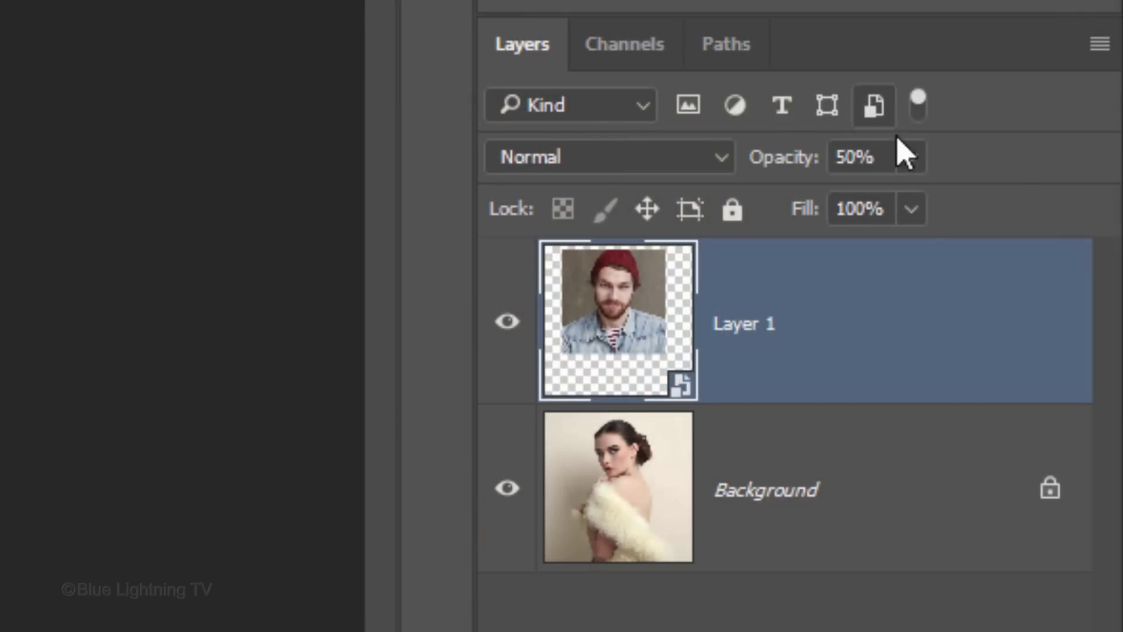
# Step: Set Layer 1's opacity to 100%, then close Layer 0.psb and save its changes
pyautogui.click(910, 157)
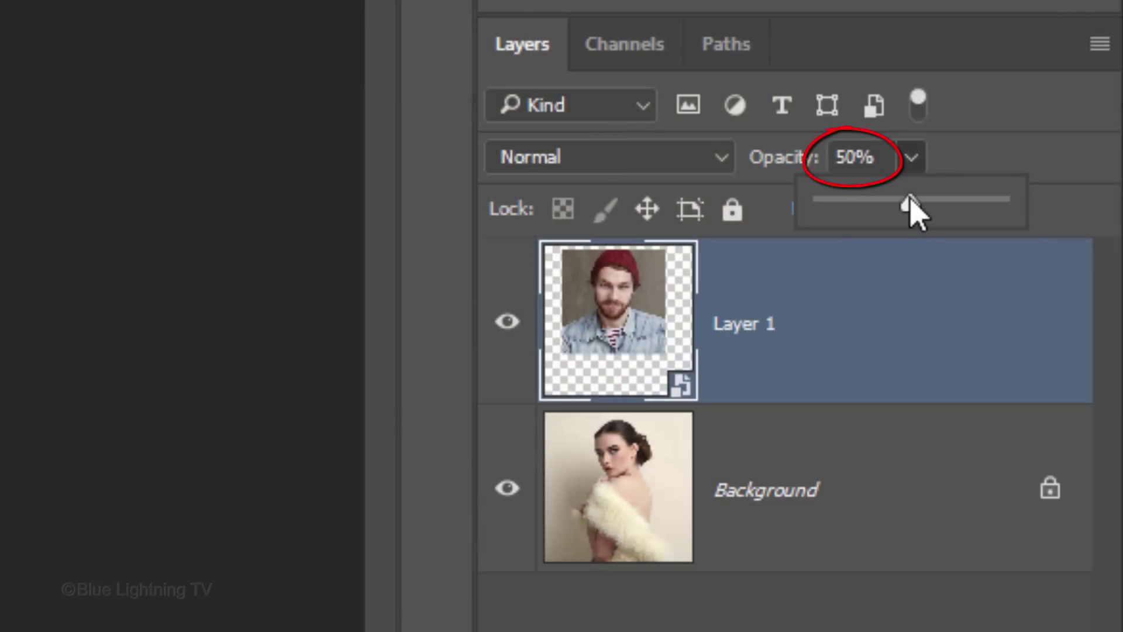
pyautogui.moveTo(910, 204); pyautogui.dragTo(1088, 225)
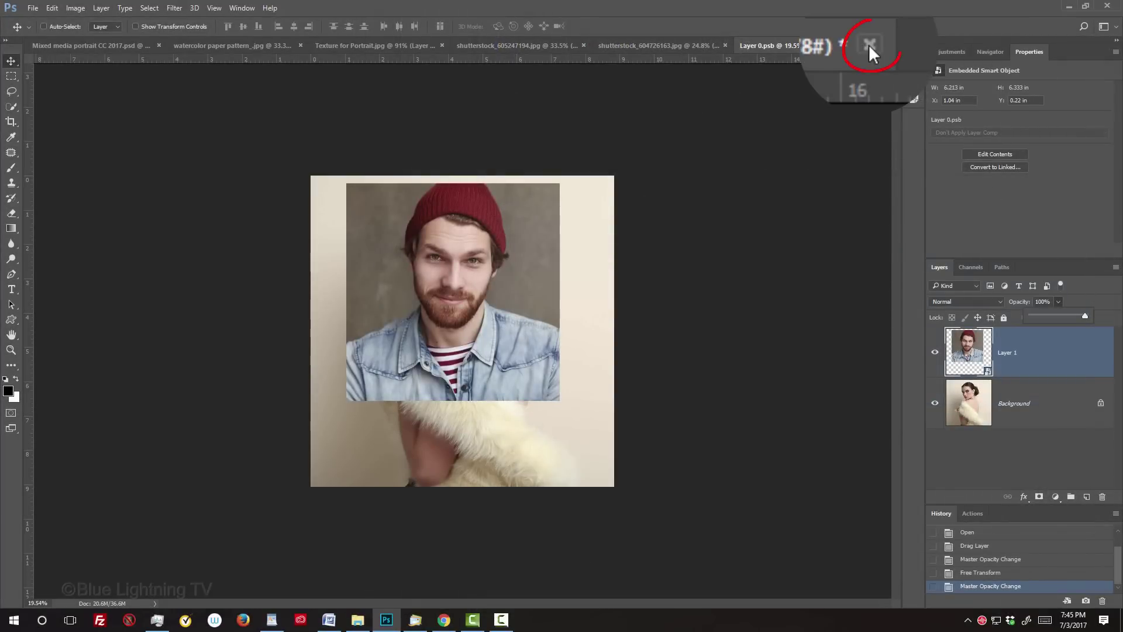
pyautogui.click(869, 44)
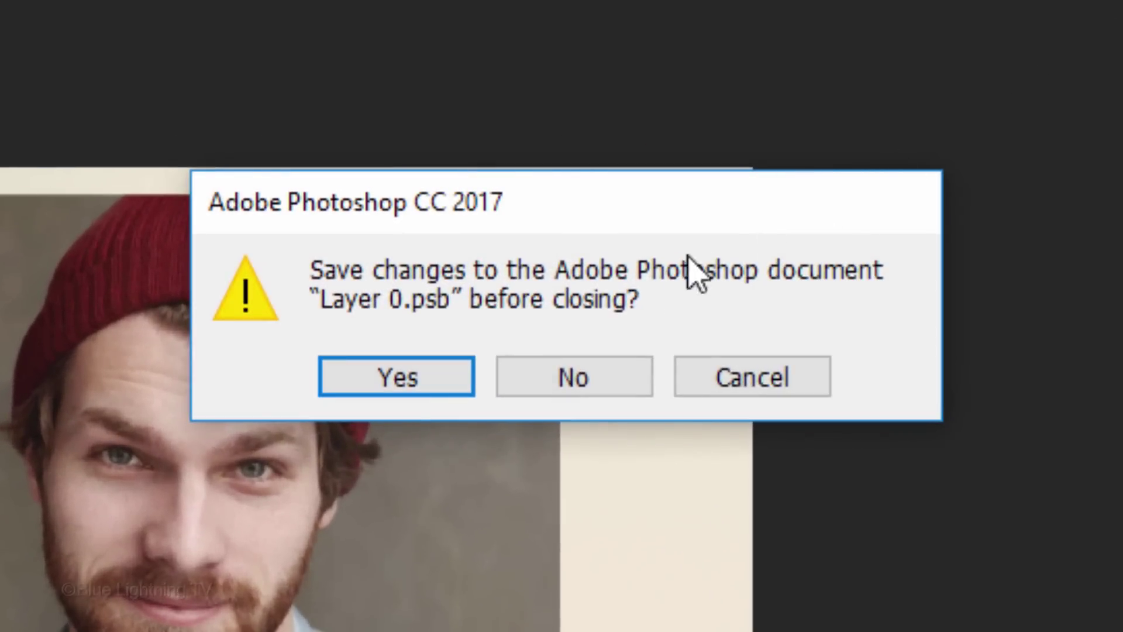
pyautogui.click(403, 379)
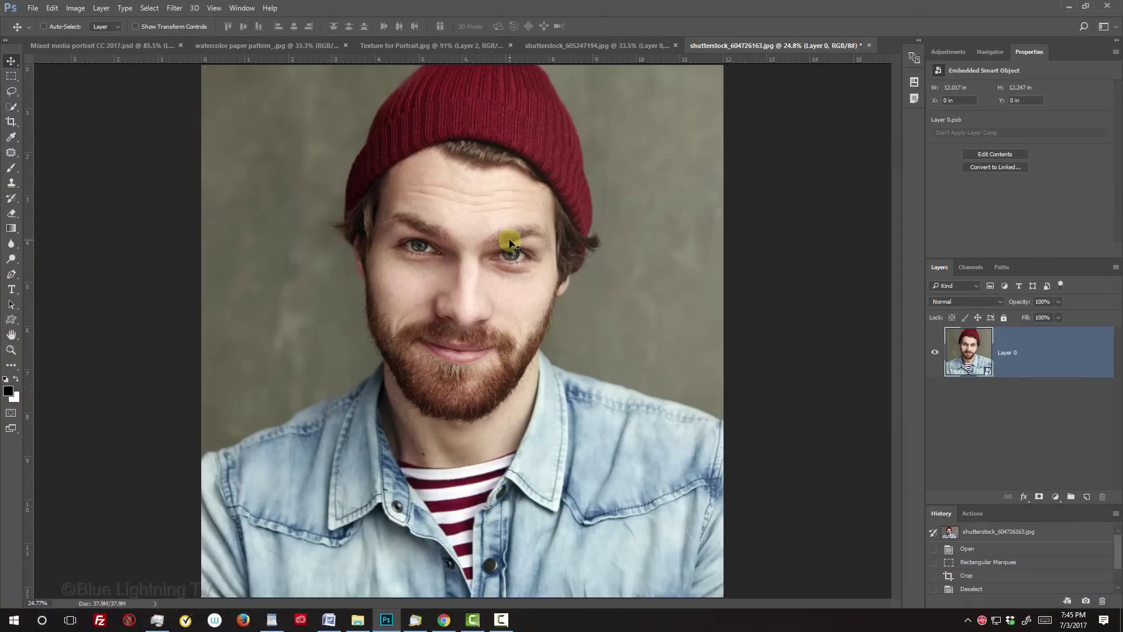
# Step: In Texture for Portrait.jpg, scale the man's portrait on Layer 2 to about 13.9 × 14.2 in, positioned within the brushed mask
pyautogui.click(411, 47)
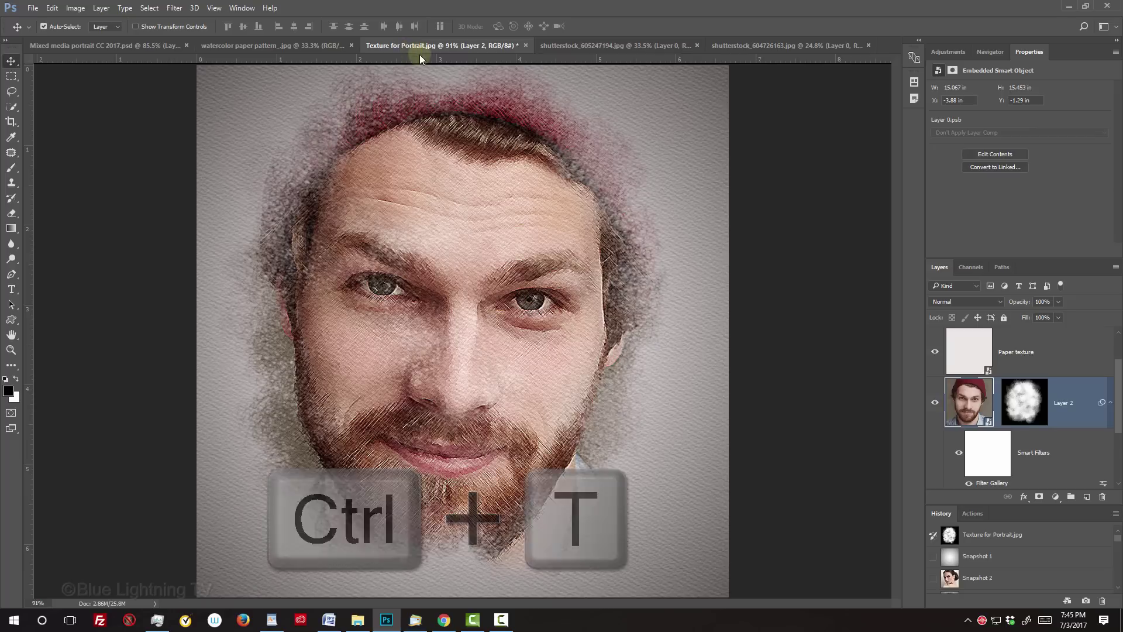
pyautogui.hotkey('ctrl', 't')
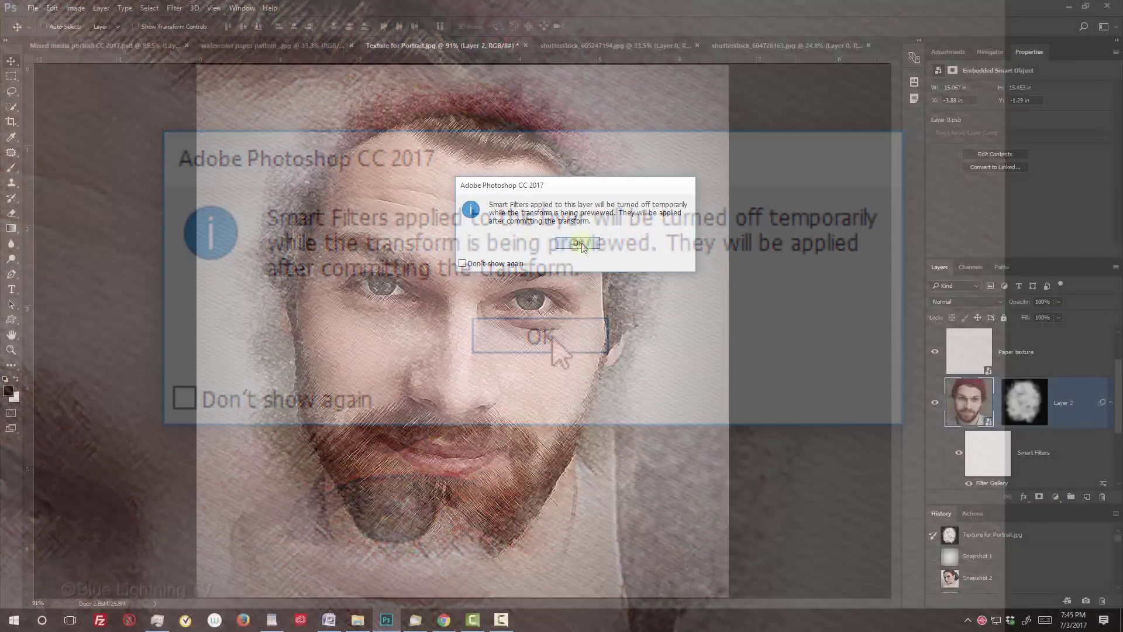
pyautogui.click(553, 343)
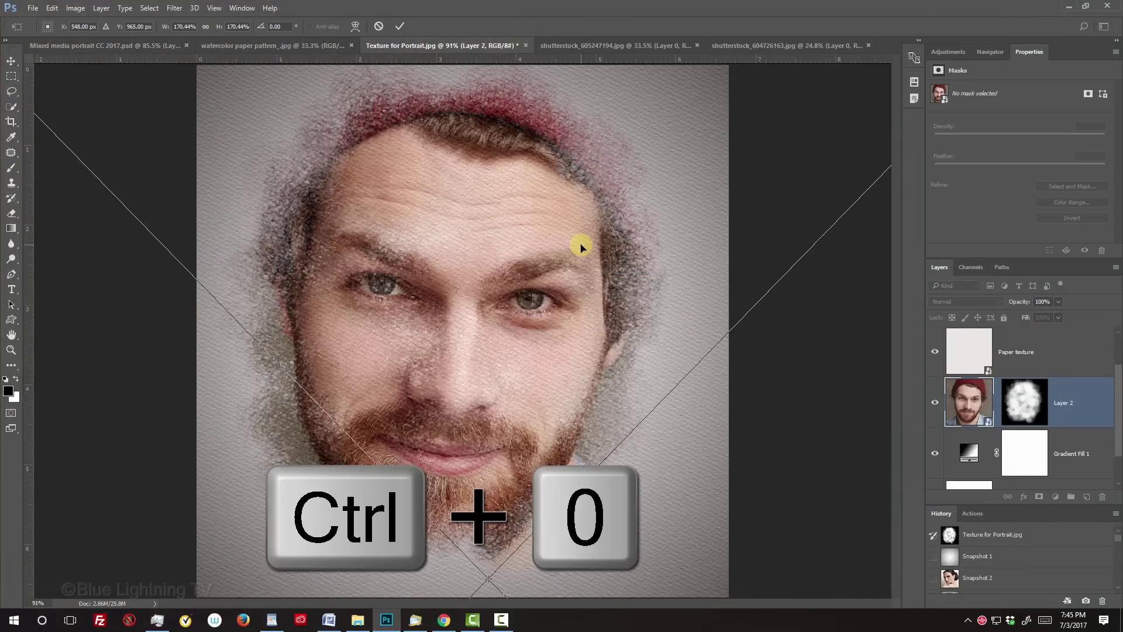
pyautogui.hotkey('ctrl', '0')
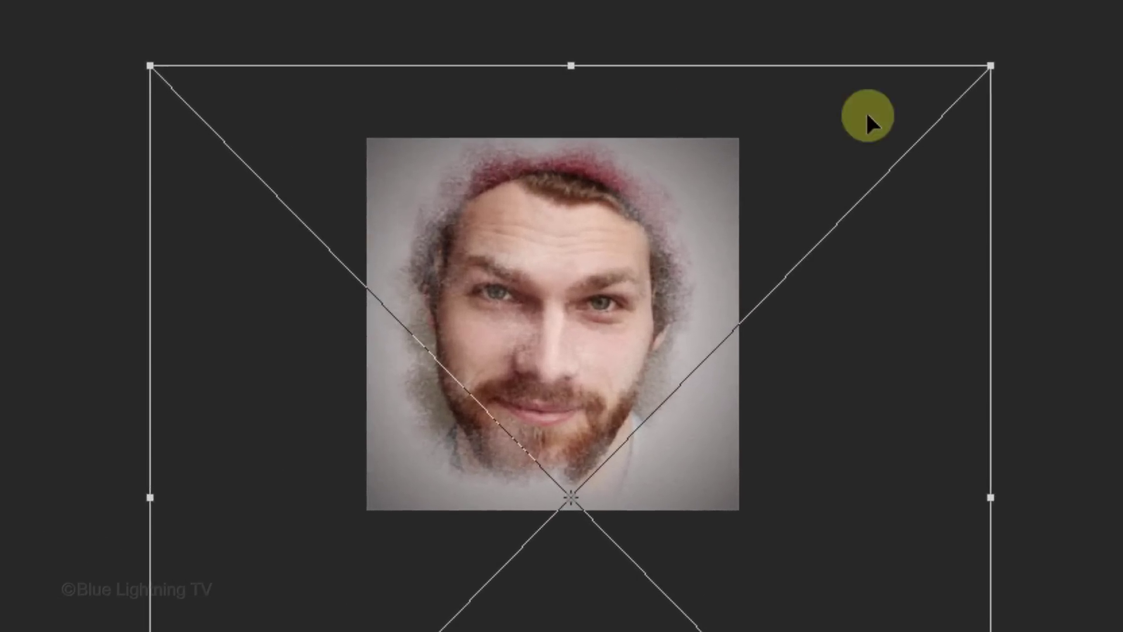
pyautogui.moveTo(990, 65); pyautogui.dragTo(953, 88)
pyautogui.press('Return')
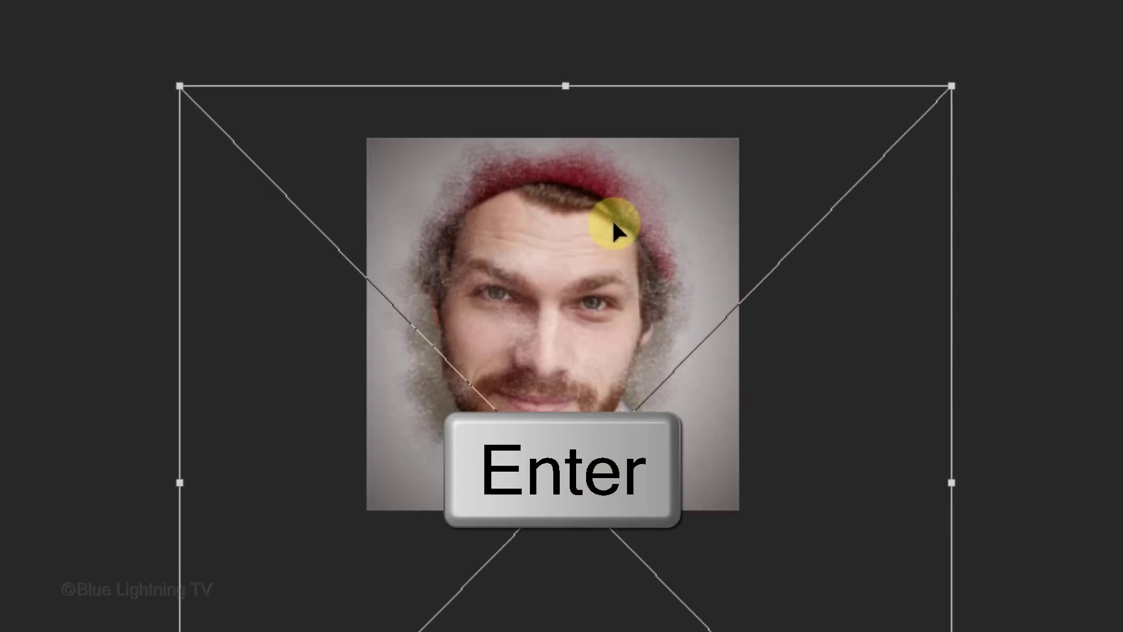
pyautogui.hotkey('ctrl', '0')
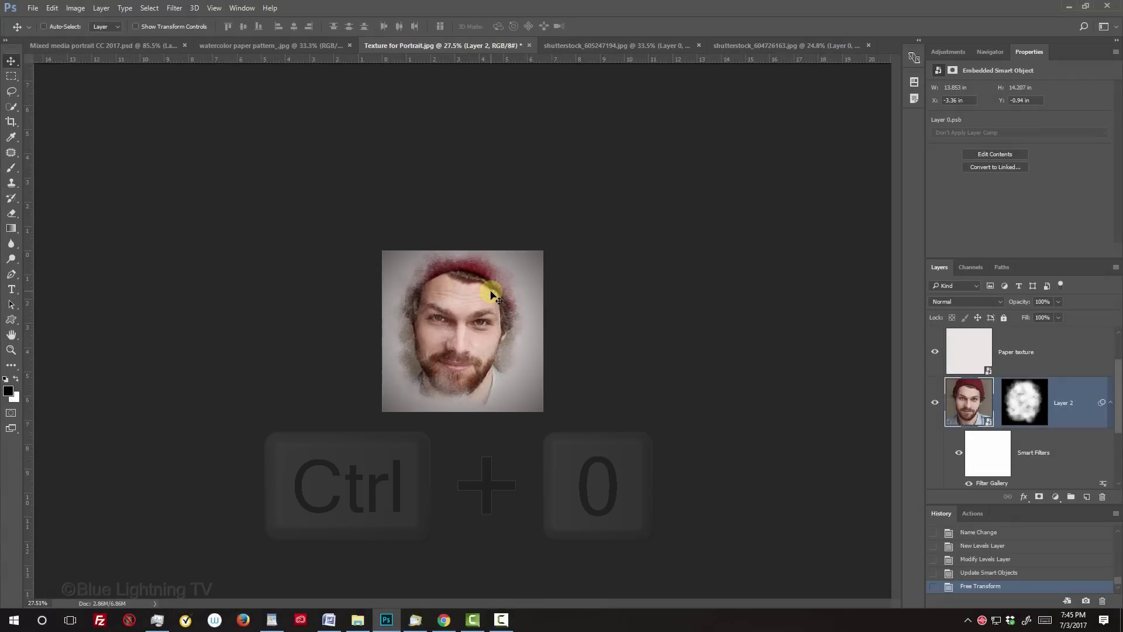